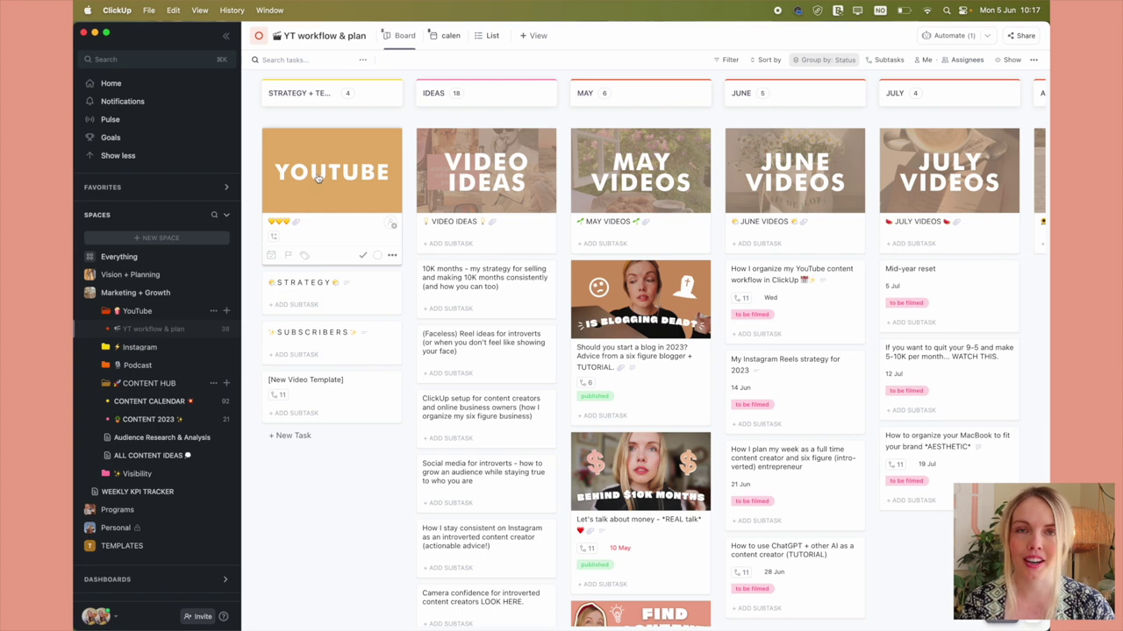
Review the STRATEGY task's full description and the SUBSCRIBERS task, then return to the board.
{"action": "left_click", "coordinate": [339, 288]}
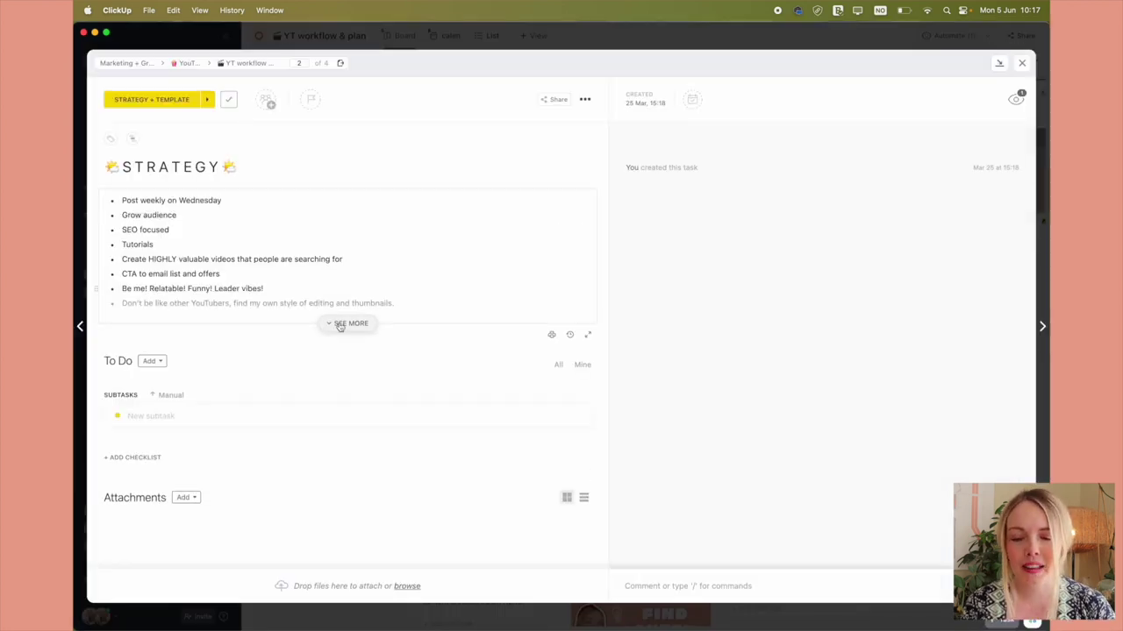
{"action": "left_click", "coordinate": [342, 323]}
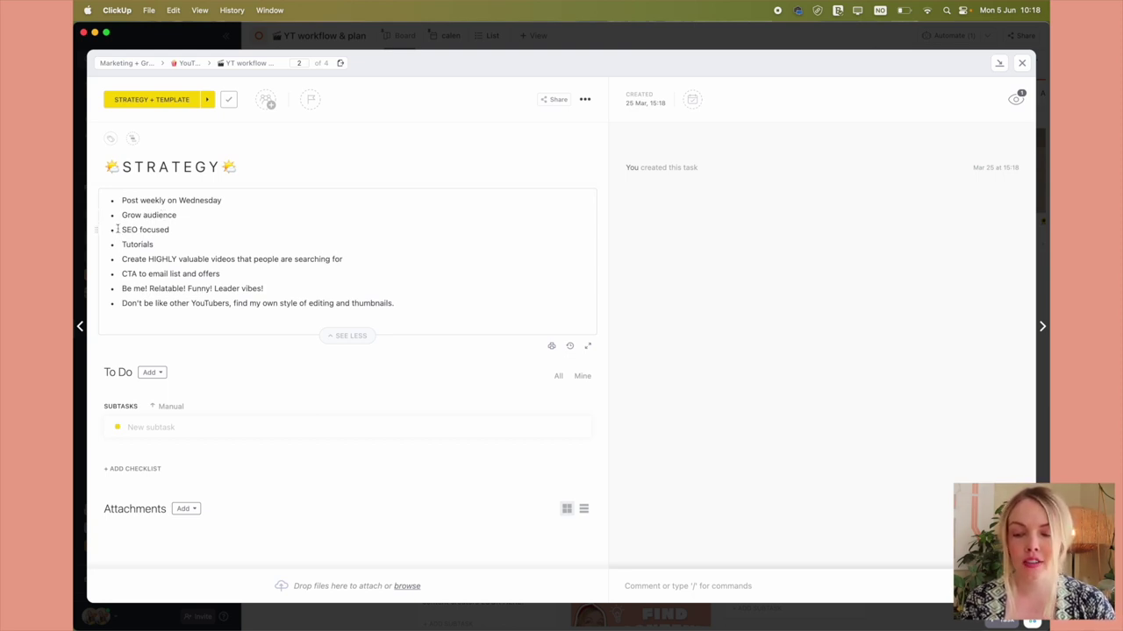
{"action": "left_click_drag", "start_coordinate": [122, 228], "coordinate": [164, 232]}
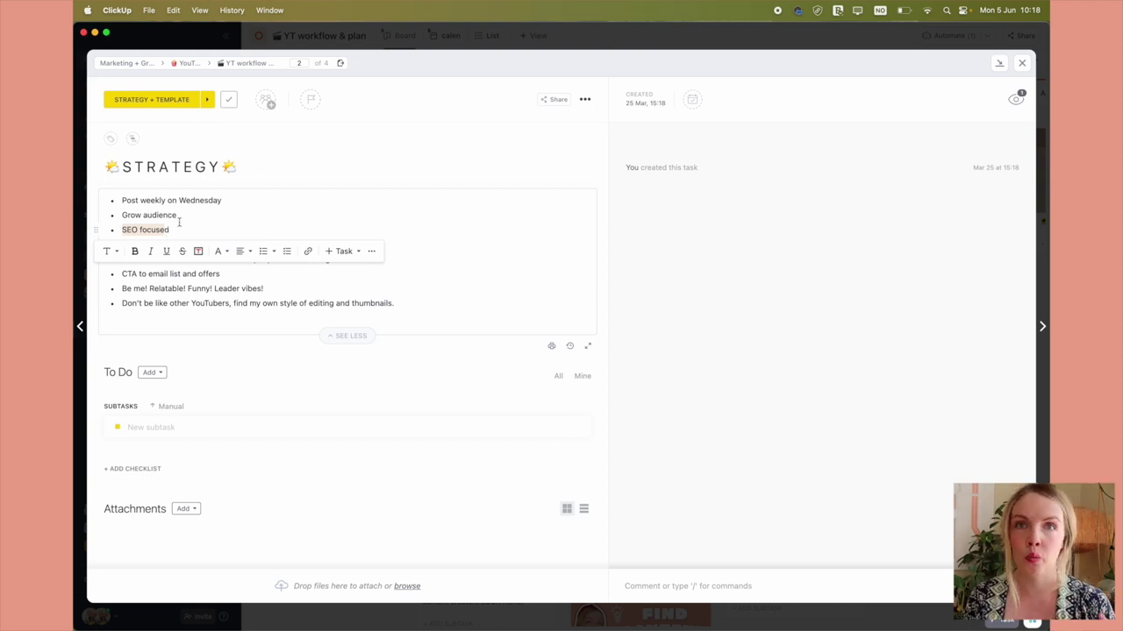
{"action": "left_click", "coordinate": [178, 219]}
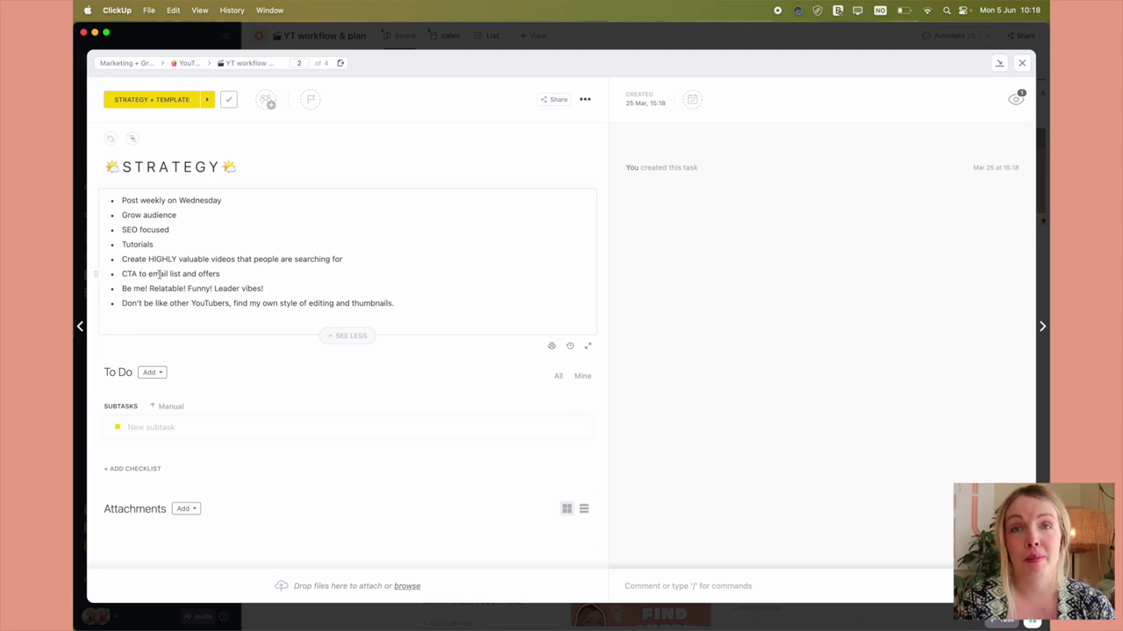
{"action": "key", "text": "Escape"}
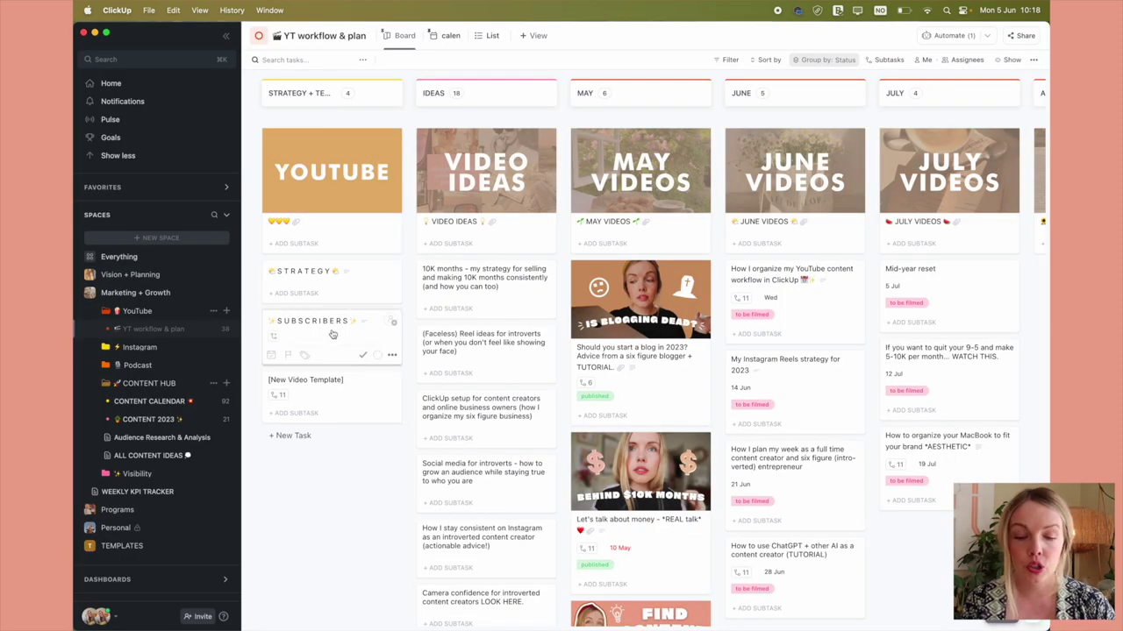
{"action": "left_click", "coordinate": [332, 332]}
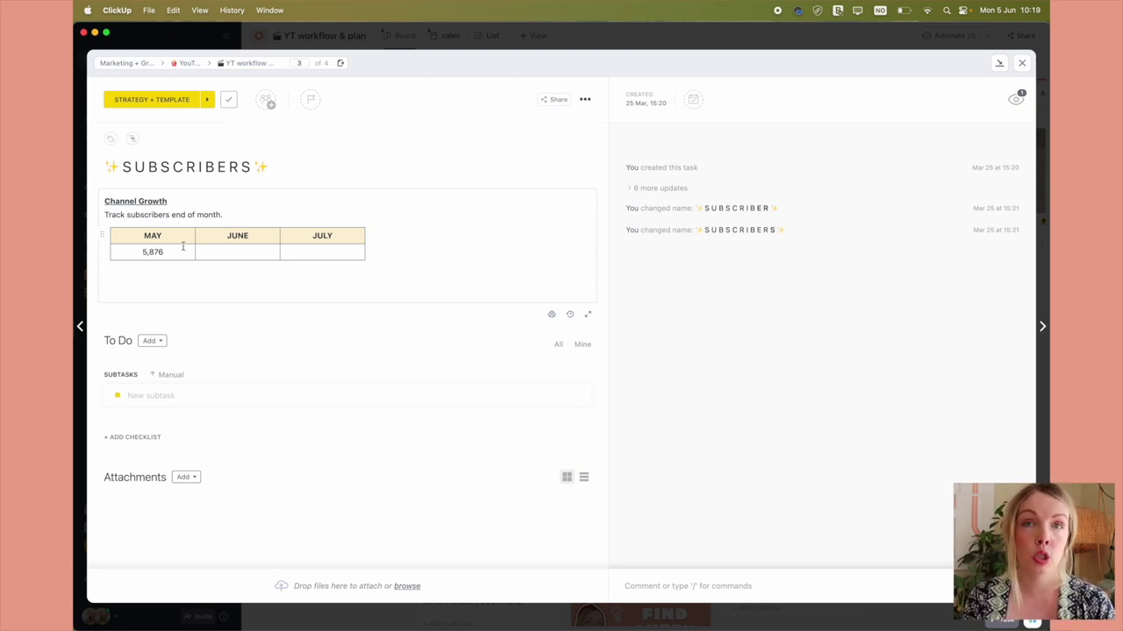
{"action": "key", "text": "Escape"}
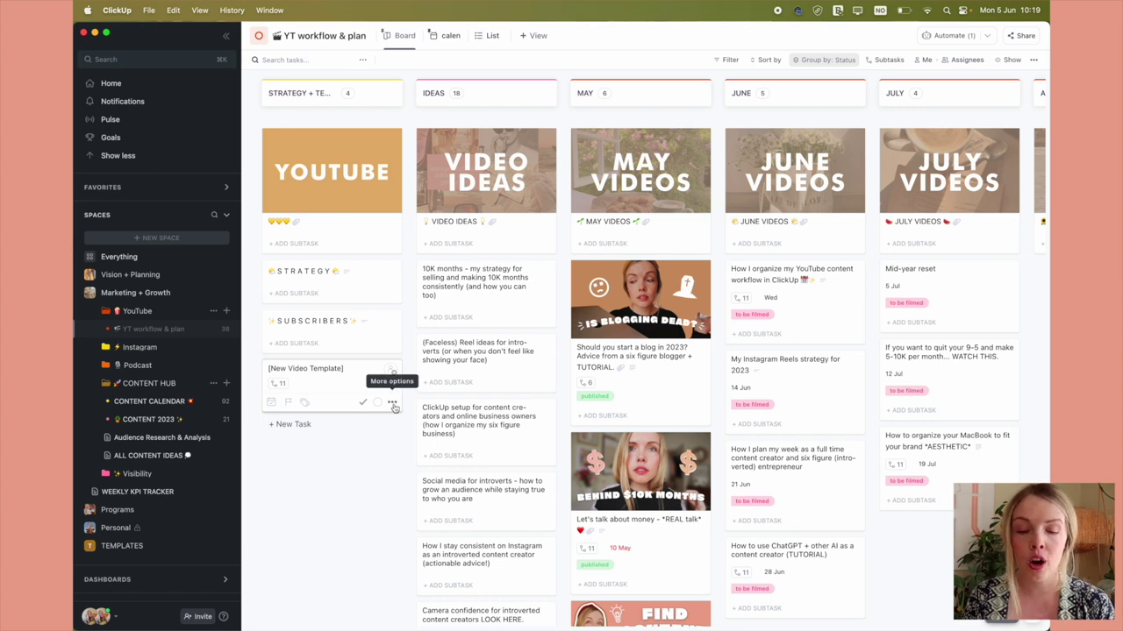
Duplicate the [New Video Template] task as 'Awesome new idea', then open the template task.
{"action": "left_click", "coordinate": [392, 404]}
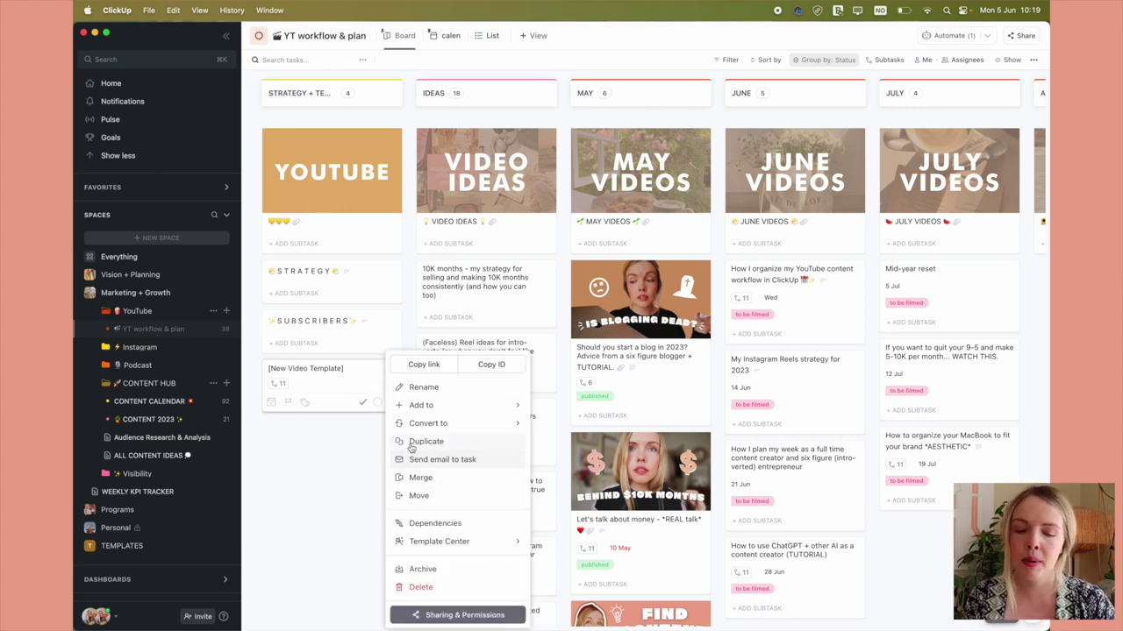
{"action": "left_click", "coordinate": [410, 445]}
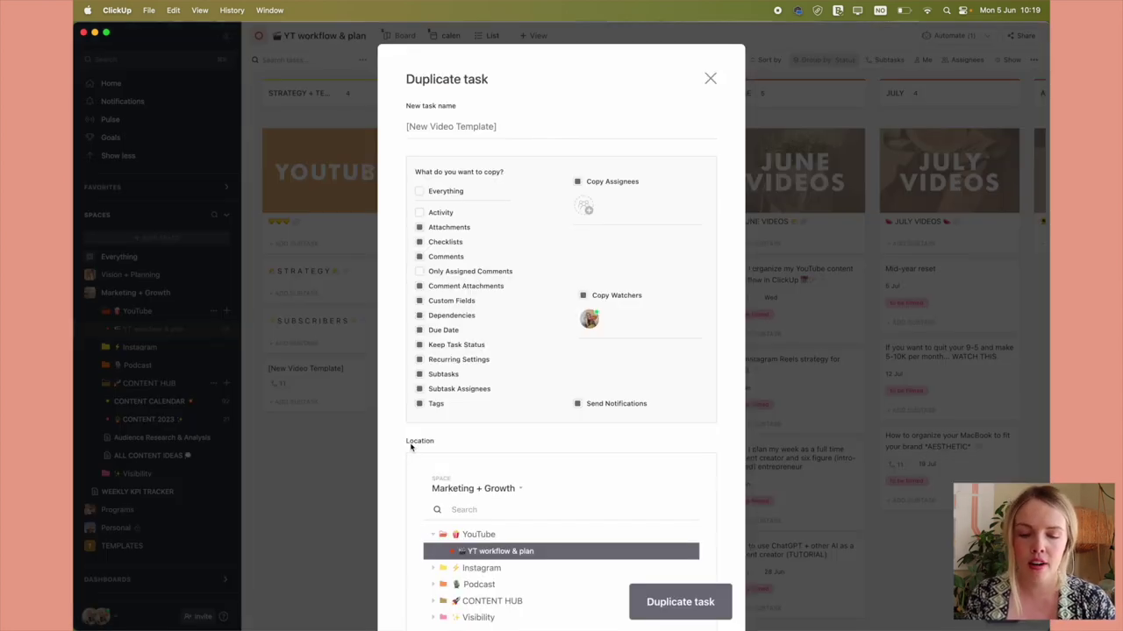
{"action": "triple_click", "coordinate": [514, 133]}
{"action": "key", "text": "BackSpace"}
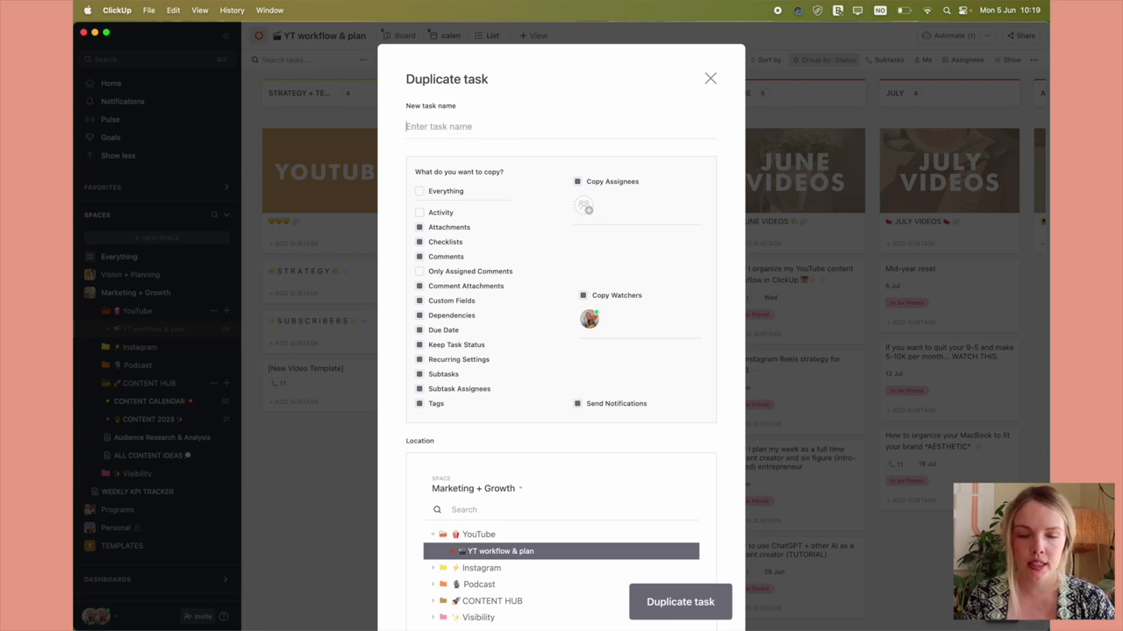
{"action": "type", "text": "Awesome new"}
{"action": "type", "text": " task"}
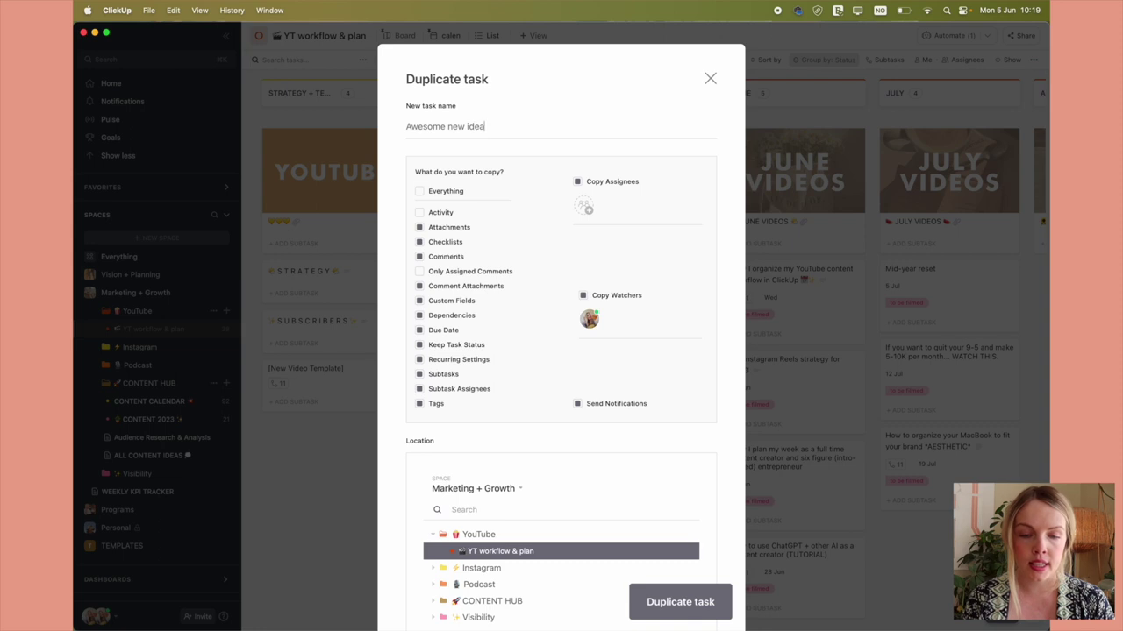
{"action": "left_click", "coordinate": [714, 604]}
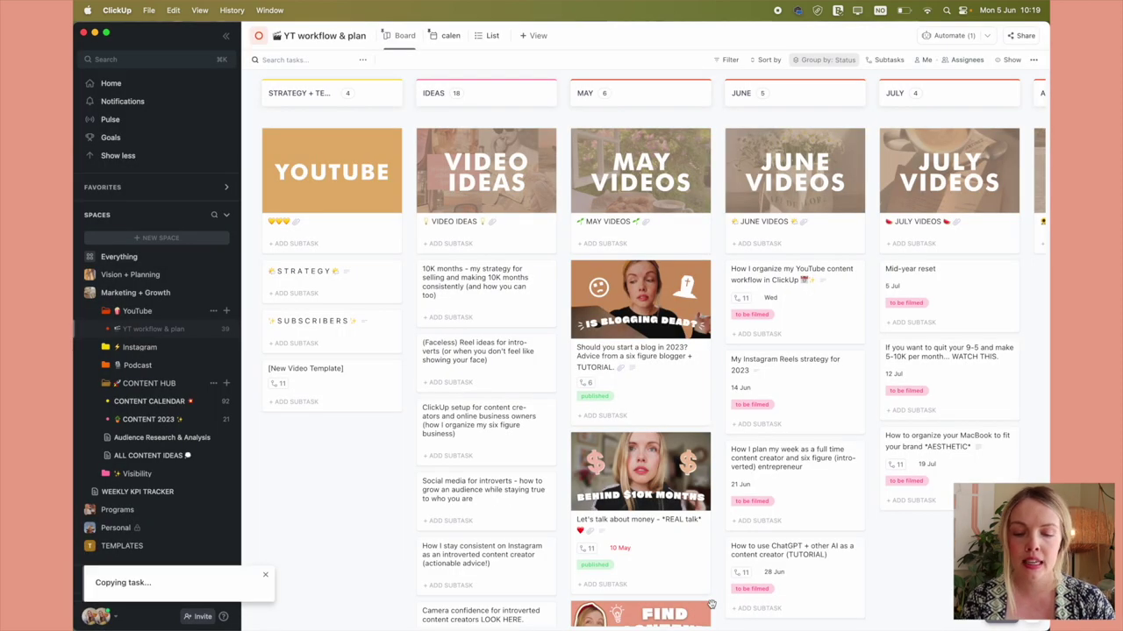
{"action": "left_click", "coordinate": [298, 369]}
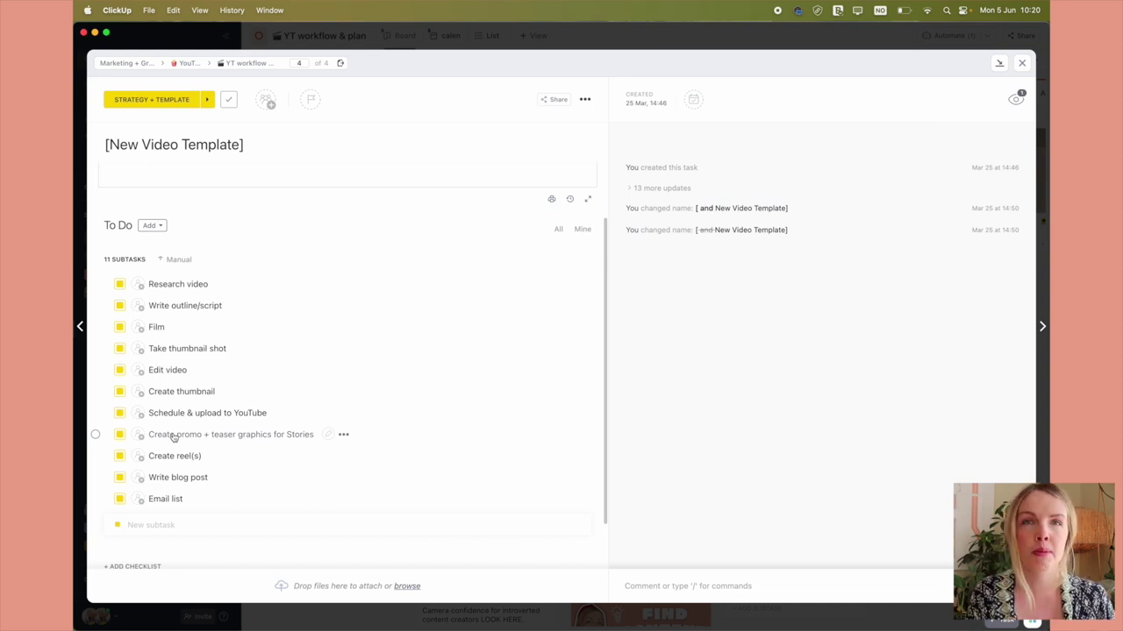
Scroll through the template's 11 subtasks, then return to the board.
{"action": "scroll", "coordinate": [174, 437], "scroll_direction": "down", "scroll_amount": 2}
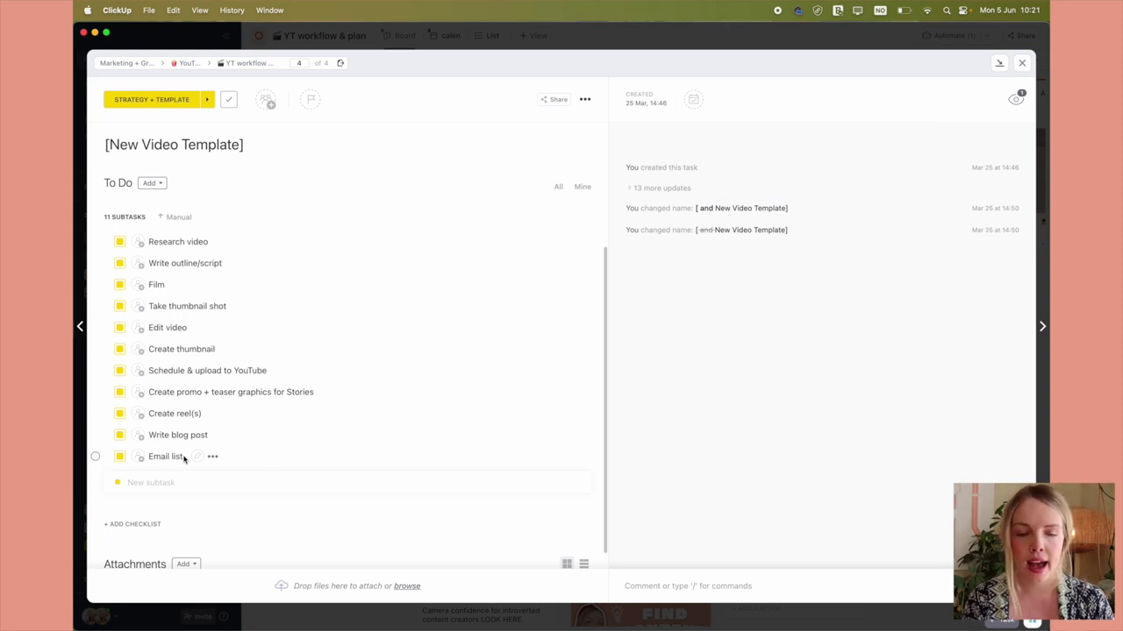
{"action": "key", "text": "Escape"}
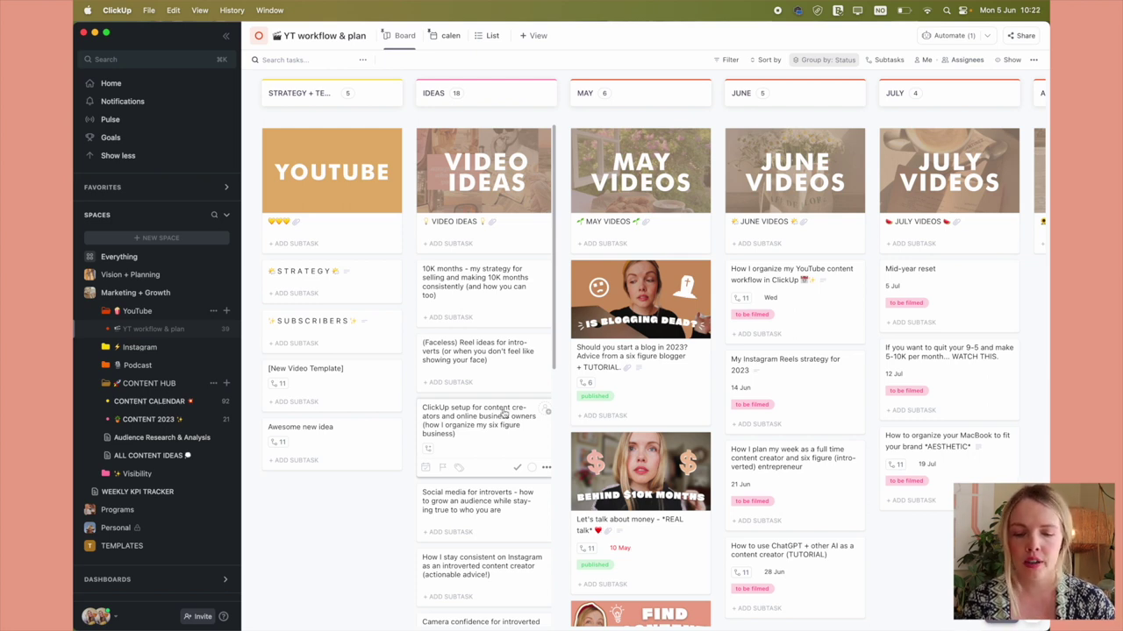
{"action": "scroll", "coordinate": [503, 414], "scroll_direction": "down", "scroll_amount": 6}
{"action": "scroll", "coordinate": [503, 414], "scroll_direction": "up", "scroll_amount": 6}
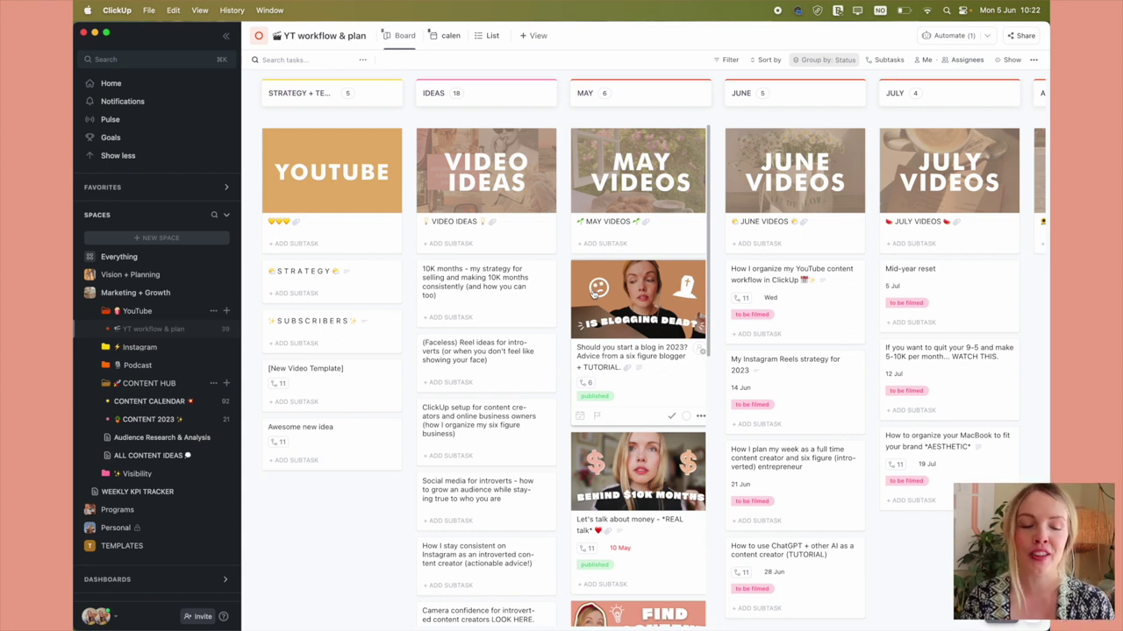
{"action": "scroll", "coordinate": [678, 289], "scroll_direction": "down", "scroll_amount": 3}
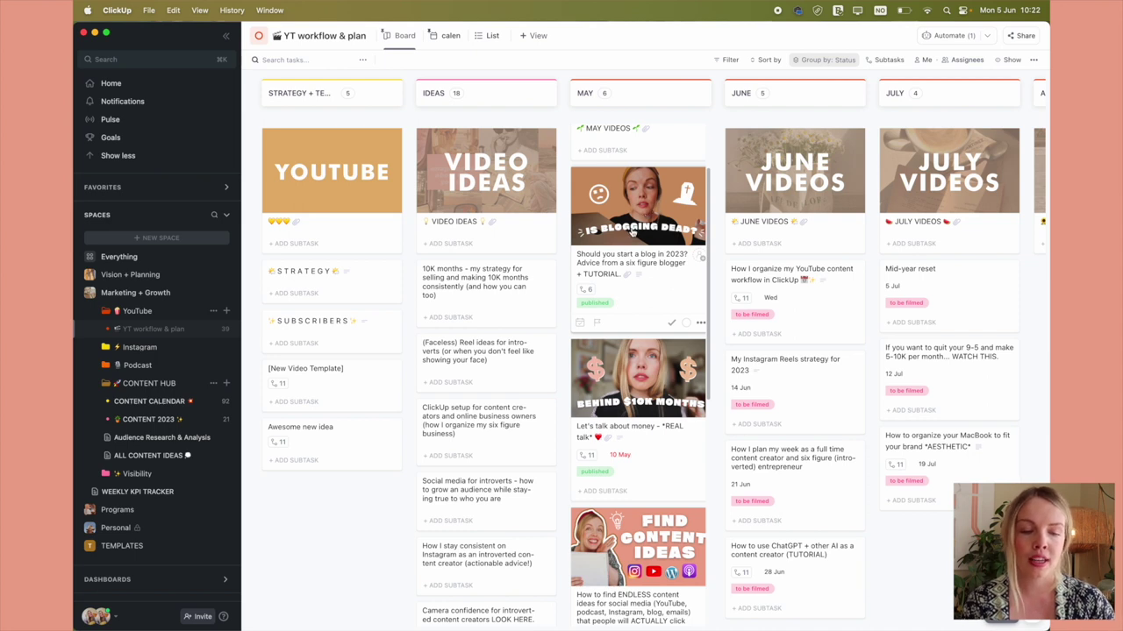
{"action": "scroll", "coordinate": [651, 347], "scroll_direction": "up", "scroll_amount": 3}
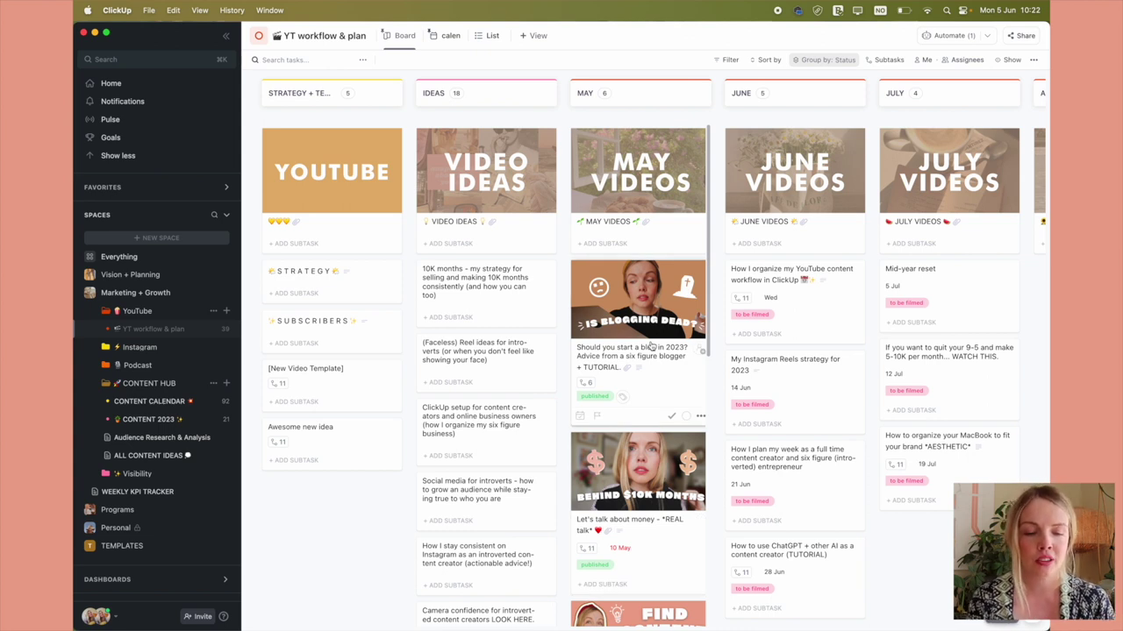
{"action": "scroll", "coordinate": [650, 346], "scroll_direction": "down", "scroll_amount": 1}
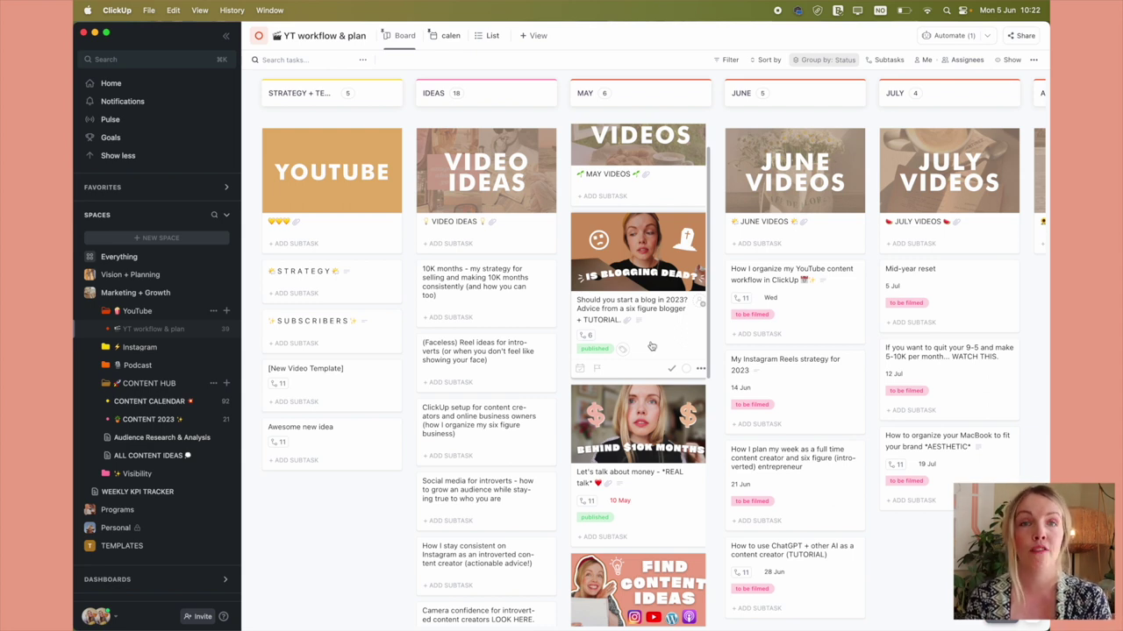
{"action": "scroll", "coordinate": [651, 347], "scroll_direction": "down", "scroll_amount": 10}
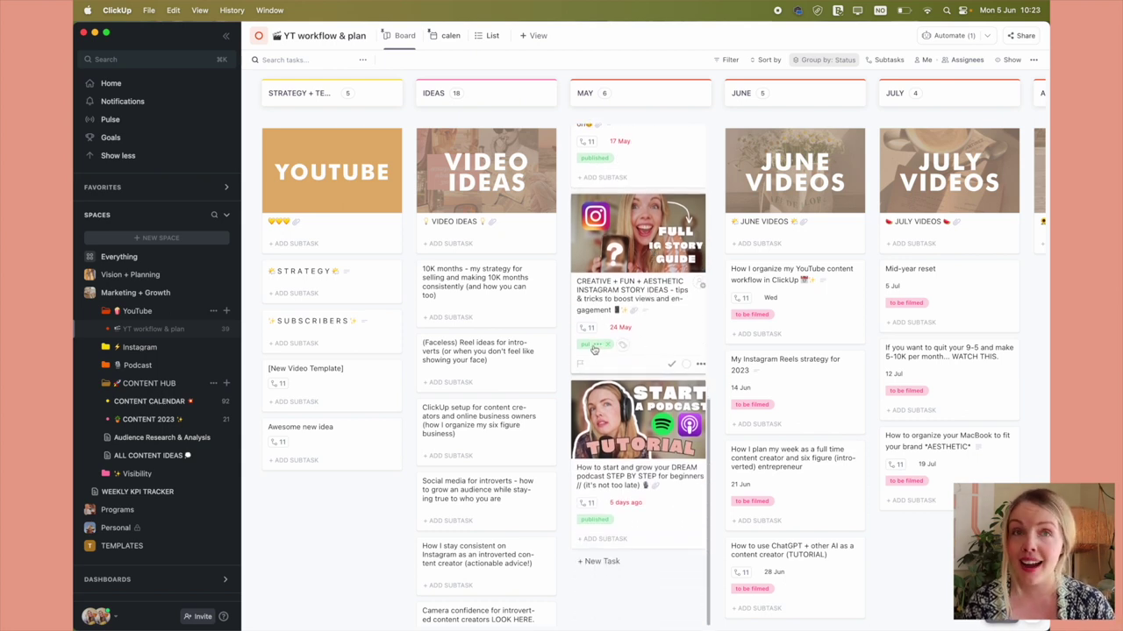
{"action": "scroll", "coordinate": [636, 395], "scroll_direction": "up", "scroll_amount": 10}
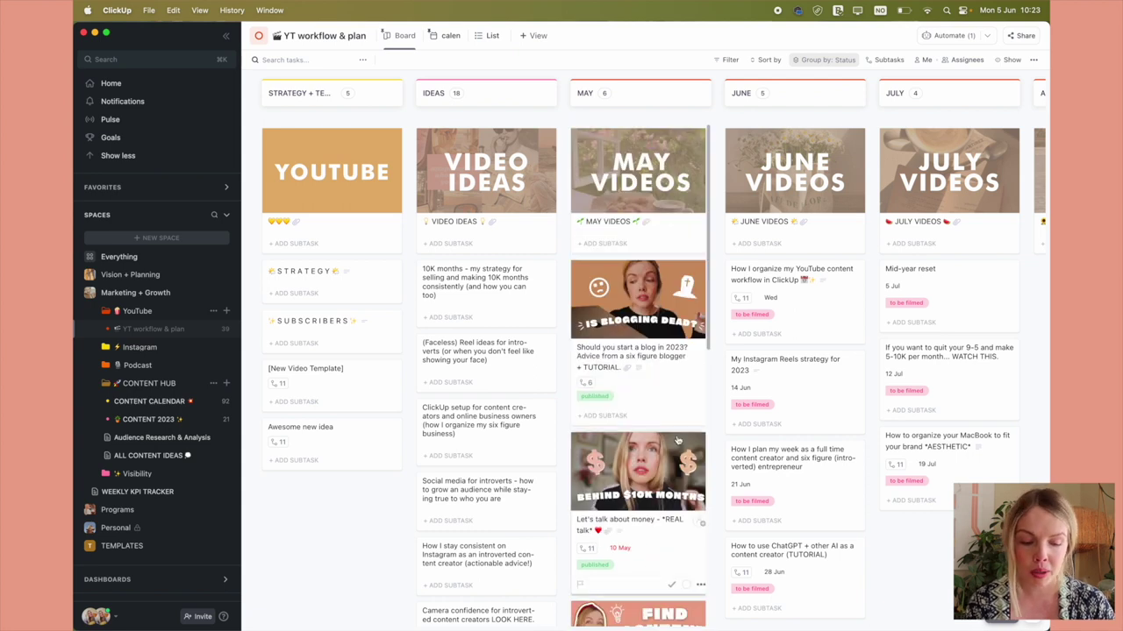
{"action": "scroll", "coordinate": [677, 441], "scroll_direction": "right", "scroll_amount": 5}
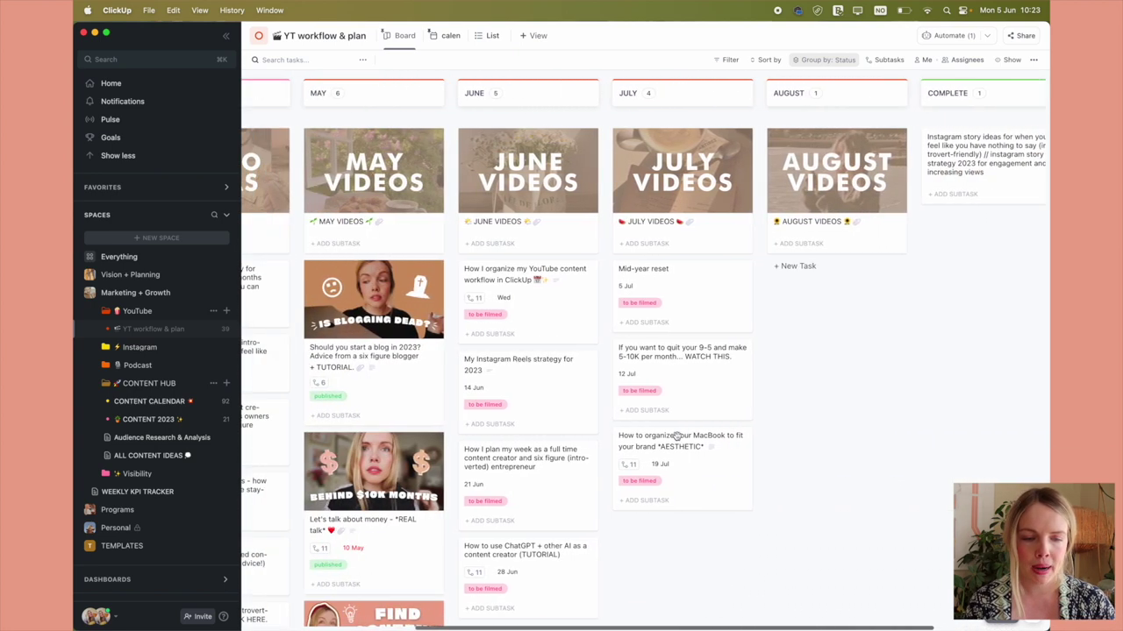
{"action": "scroll", "coordinate": [677, 436], "scroll_direction": "left", "scroll_amount": 3}
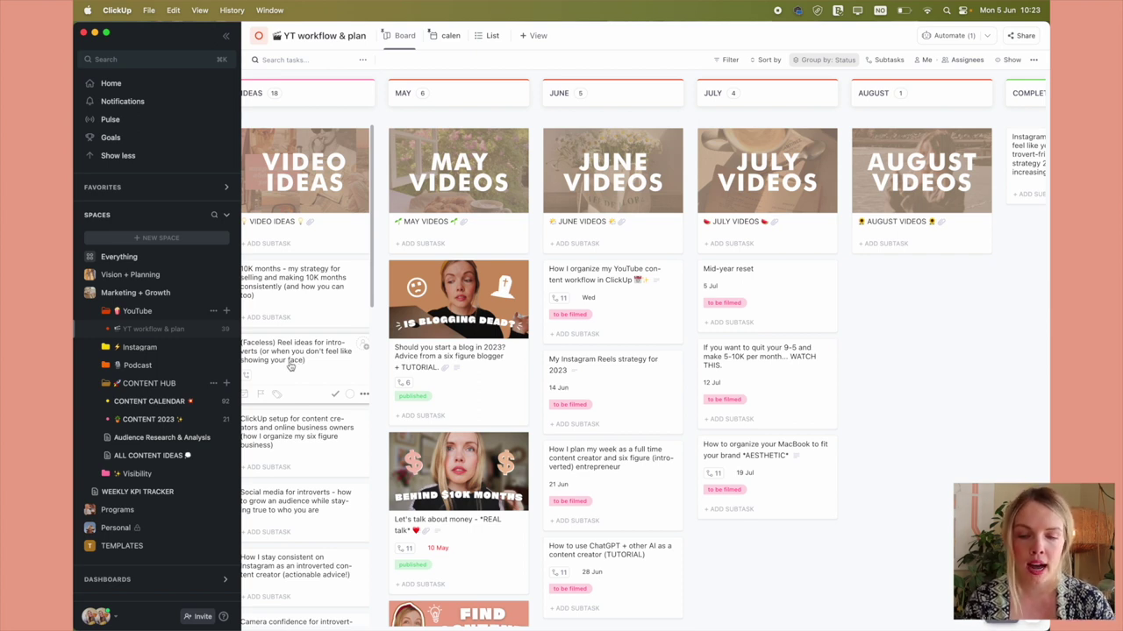
Open the June workflow video task, expand its talking points, and search tags for 'published' without adding one.
{"action": "left_click", "coordinate": [629, 307]}
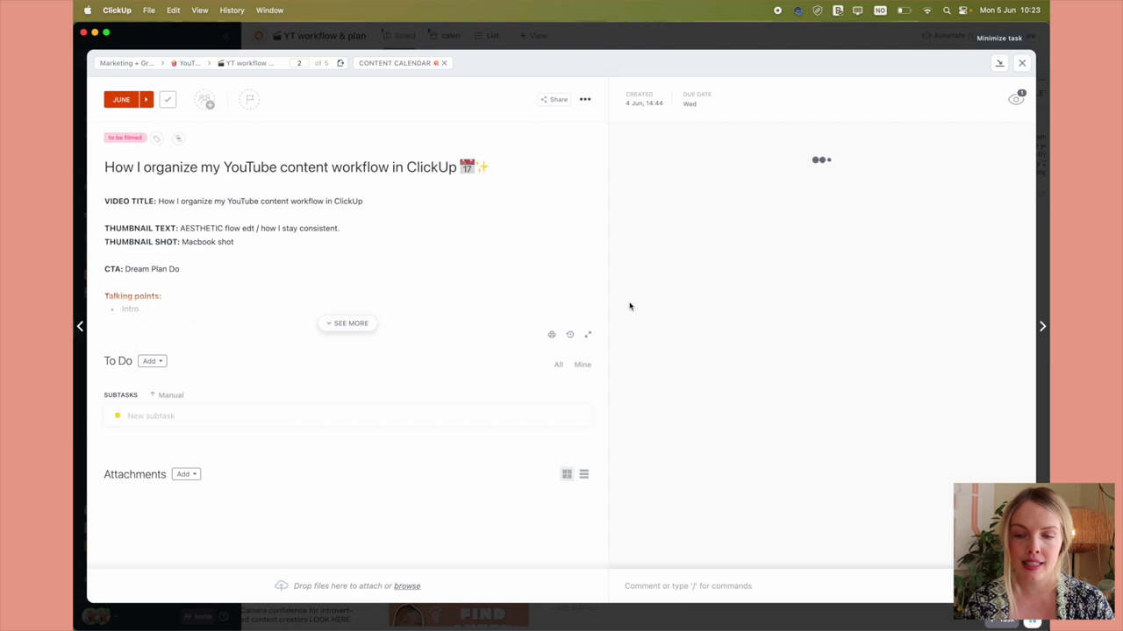
{"action": "left_click", "coordinate": [352, 323]}
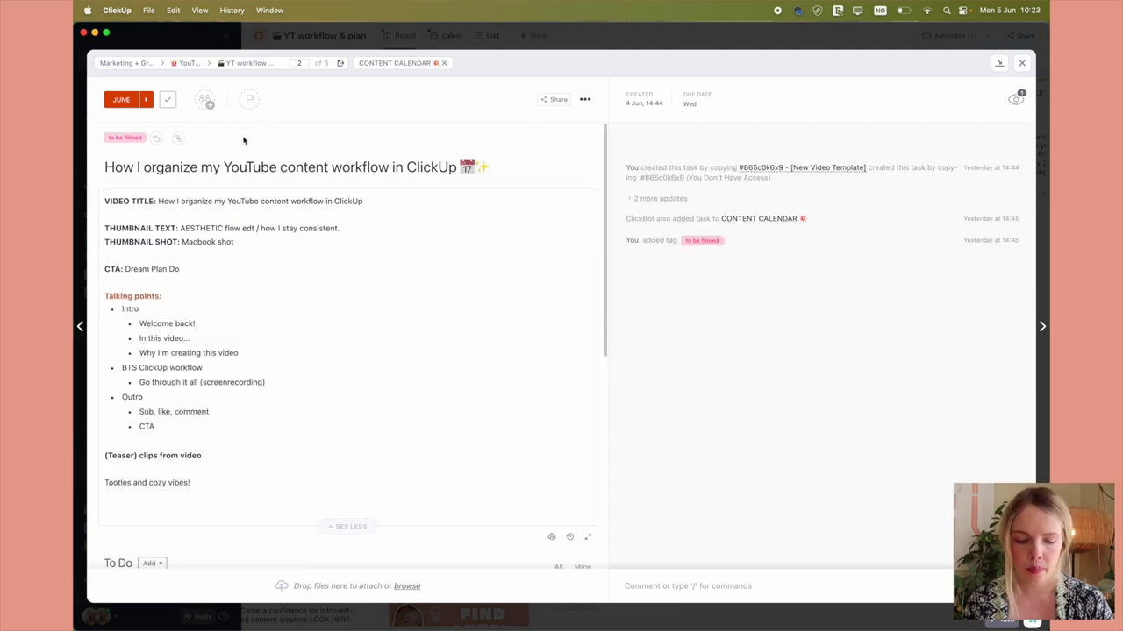
{"action": "left_click", "coordinate": [127, 138]}
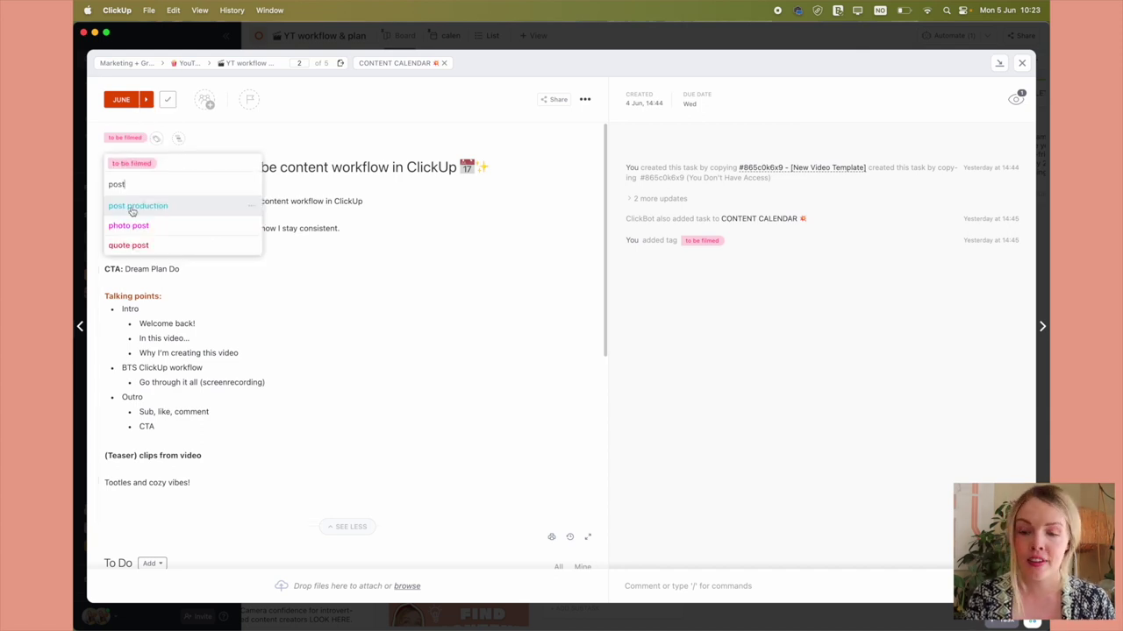
{"action": "type", "text": "post"}
{"action": "key", "text": "BackSpace"}
{"action": "key", "text": "BackSpace"}
{"action": "key", "text": "BackSpace"}
{"action": "type", "text": "ublished"}
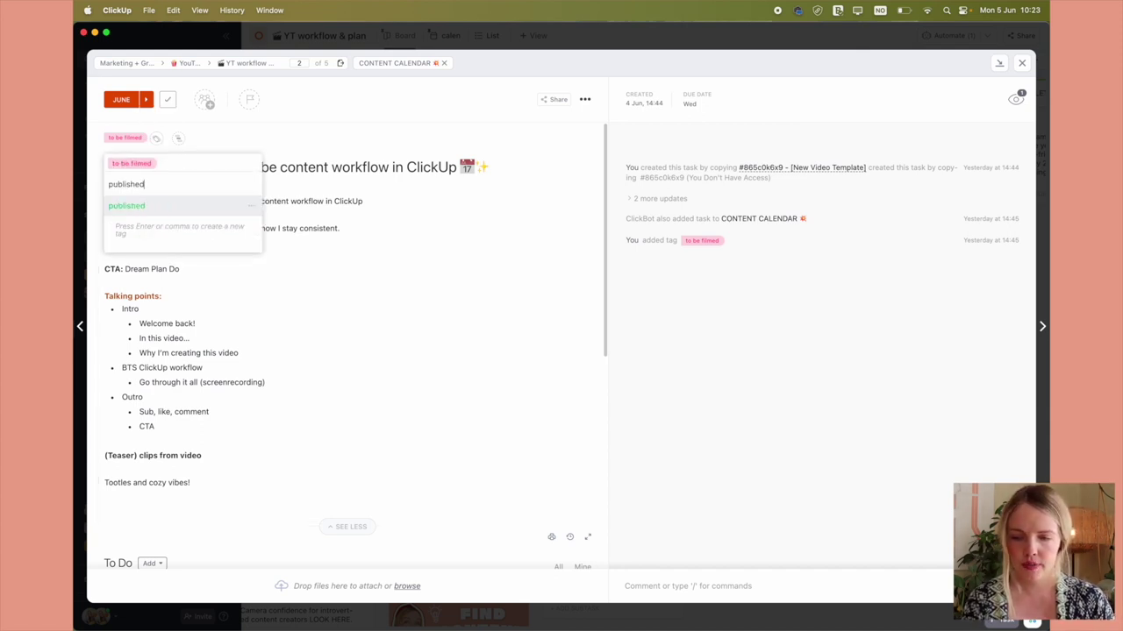
{"action": "left_click", "coordinate": [319, 228]}
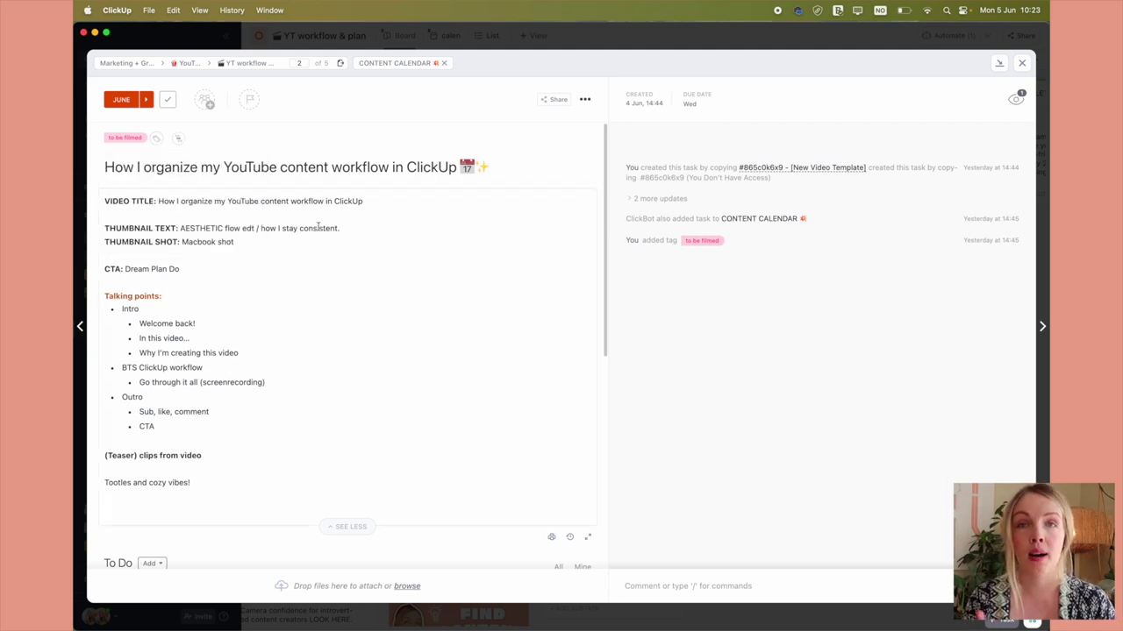
{"action": "triple_click", "coordinate": [137, 171]}
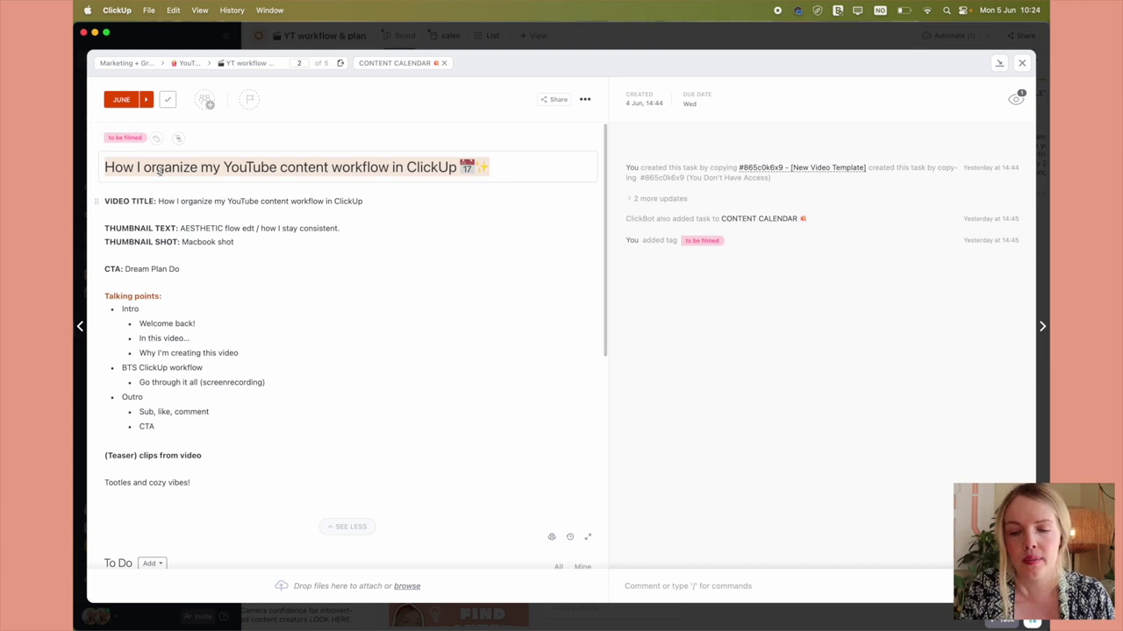
{"action": "scroll", "coordinate": [159, 174], "scroll_direction": "down", "scroll_amount": 1}
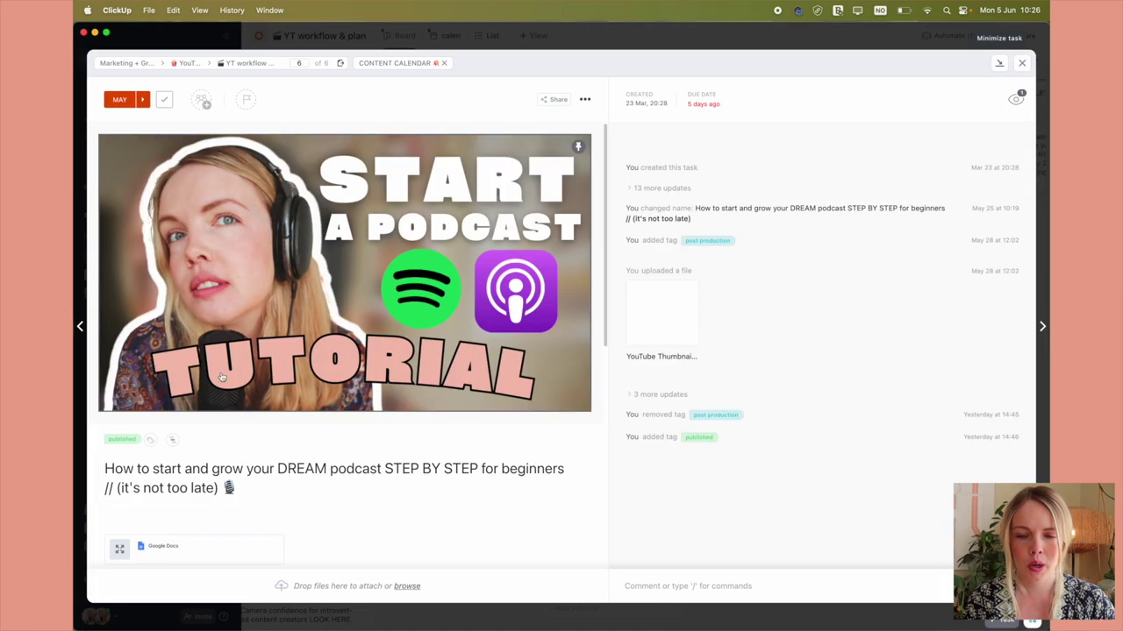
Scroll down the May podcast task to its description and linked Google Doc.
{"action": "scroll", "coordinate": [223, 377], "scroll_direction": "down", "scroll_amount": 1}
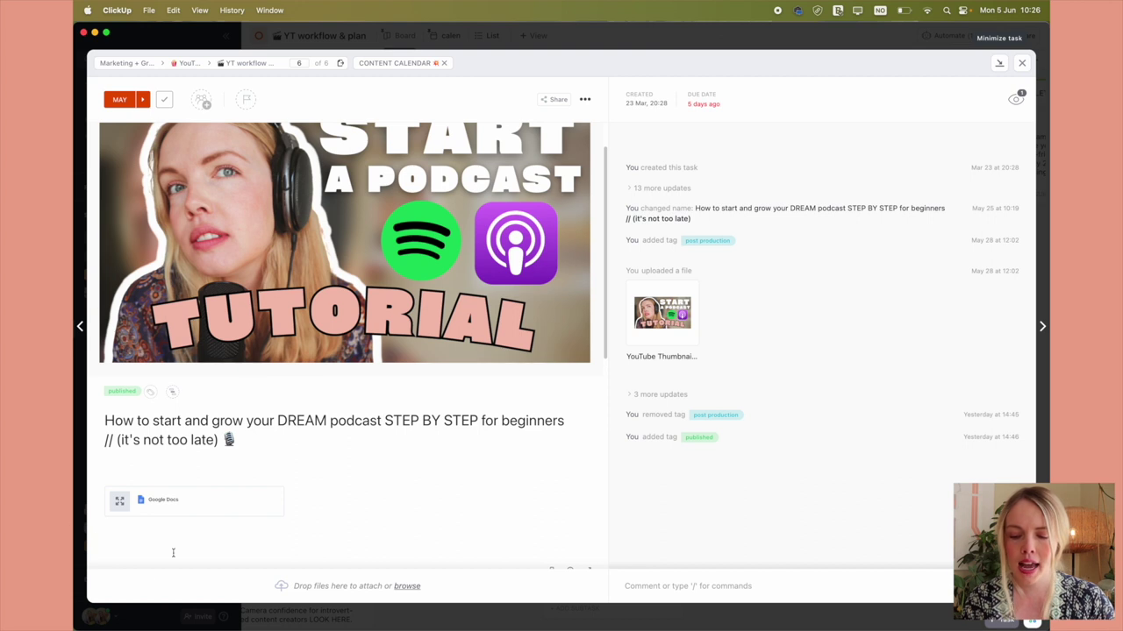
Open the linked 'Pod' podcast script in Google Docs and scroll through it.
{"action": "left_click", "coordinate": [159, 504]}
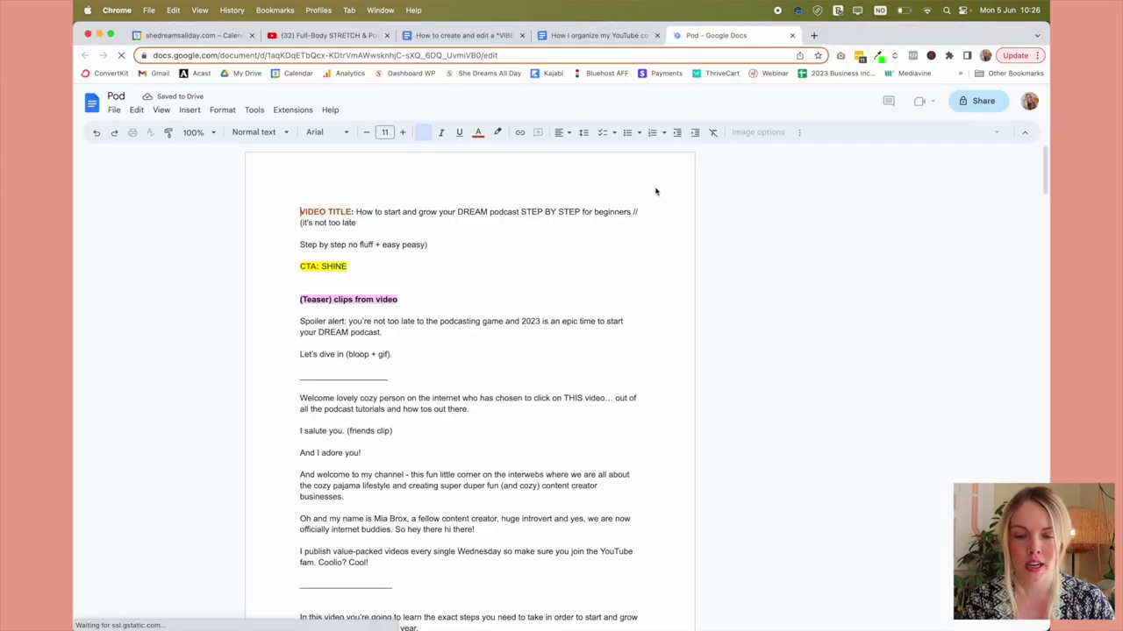
{"action": "scroll", "coordinate": [317, 361], "scroll_direction": "down", "scroll_amount": 1}
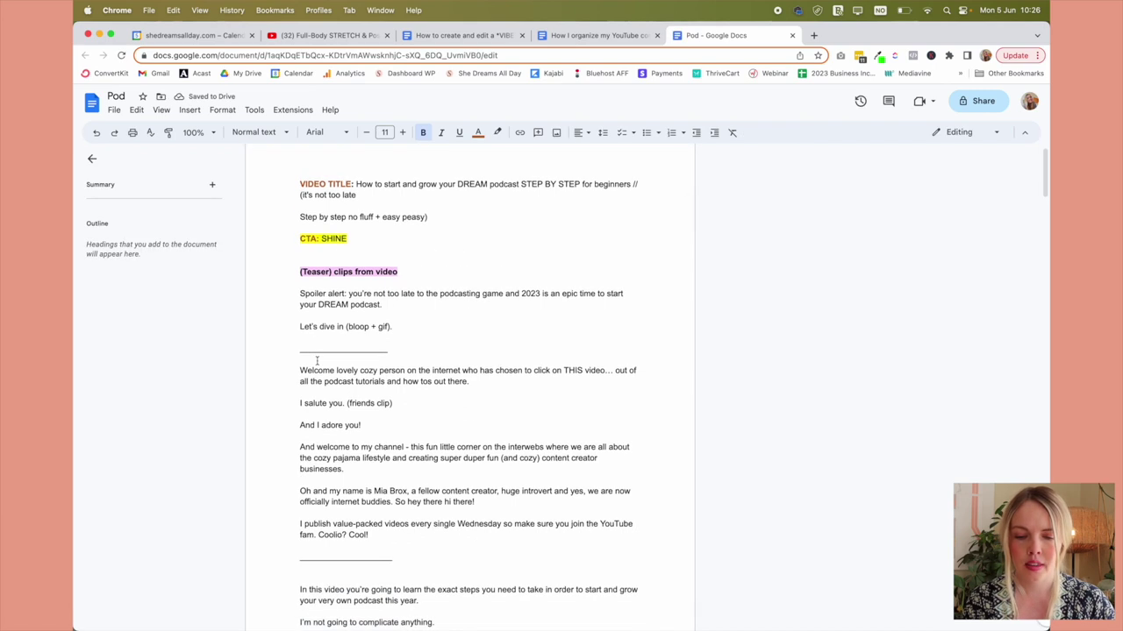
{"action": "scroll", "coordinate": [408, 328], "scroll_direction": "down", "scroll_amount": 10}
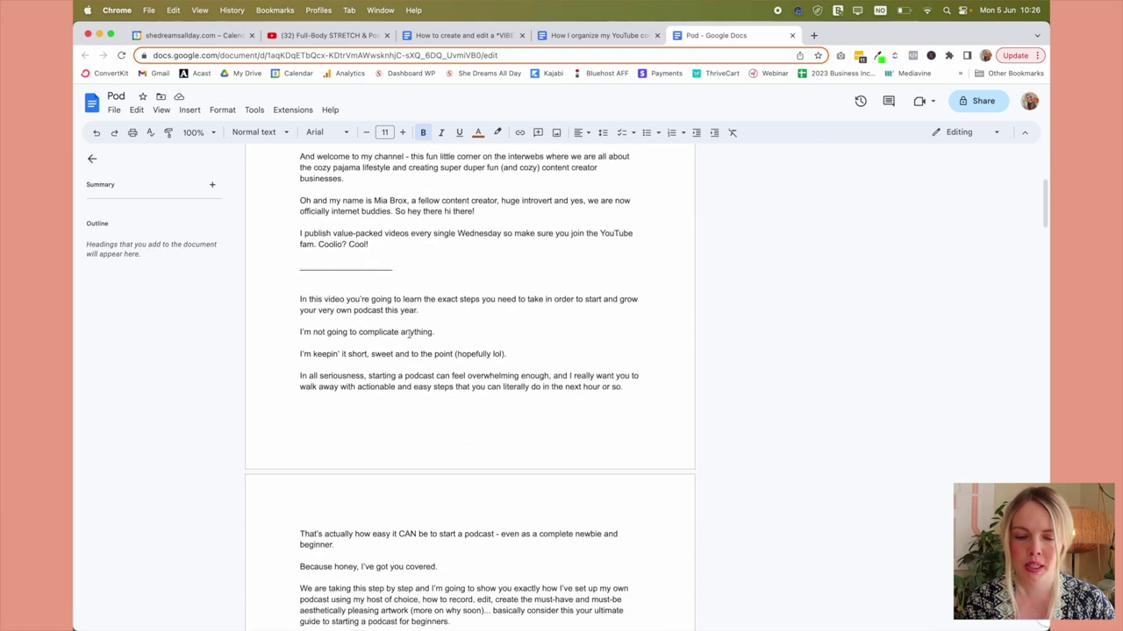
{"action": "scroll", "coordinate": [408, 321], "scroll_direction": "down", "scroll_amount": 20}
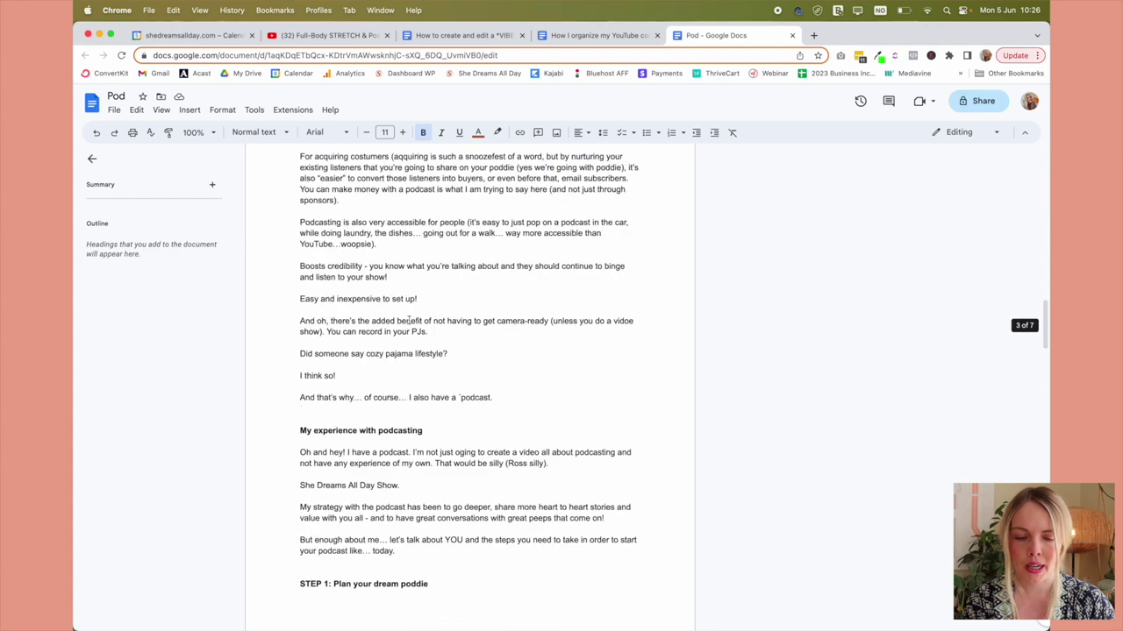
{"action": "scroll", "coordinate": [407, 321], "scroll_direction": "down", "scroll_amount": 20}
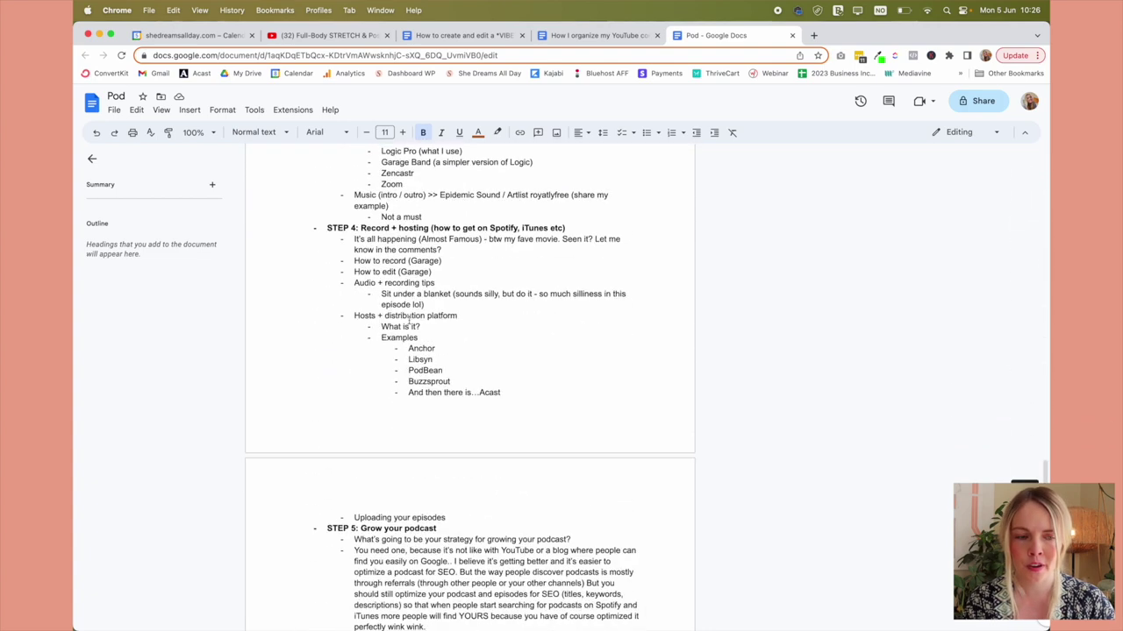
{"action": "scroll", "coordinate": [407, 321], "scroll_direction": "down", "scroll_amount": 3}
{"action": "scroll", "coordinate": [408, 321], "scroll_direction": "up", "scroll_amount": 20}
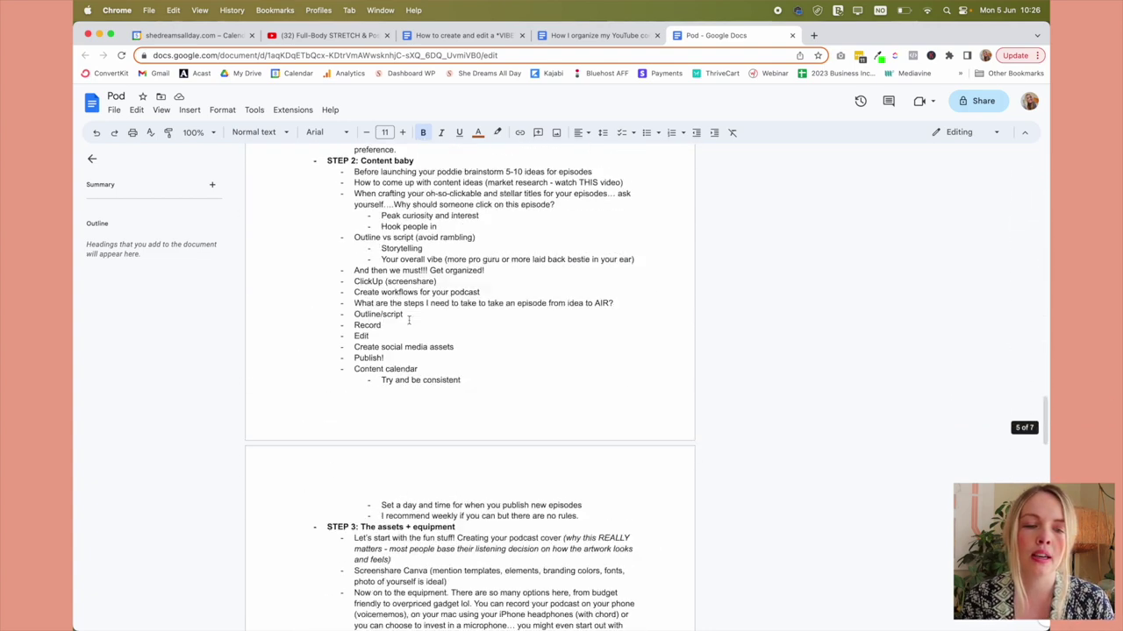
{"action": "scroll", "coordinate": [408, 321], "scroll_direction": "up", "scroll_amount": 20}
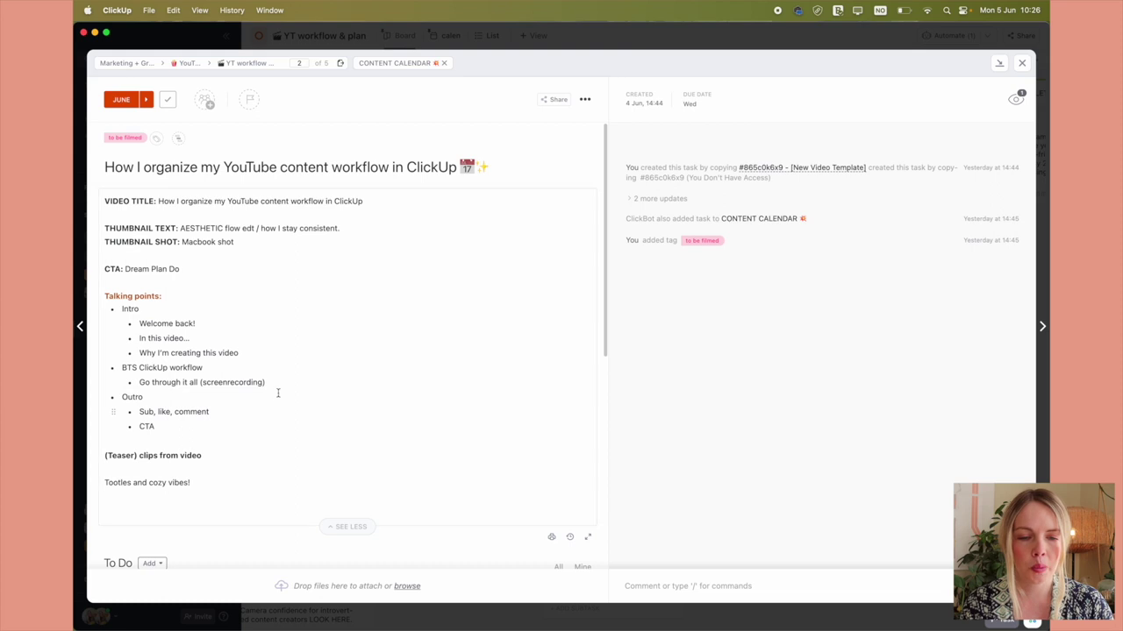
Check the workflow video's Wed 7 Jun due date, close the task, and switch to Calendar view.
{"action": "left_click", "coordinate": [690, 105]}
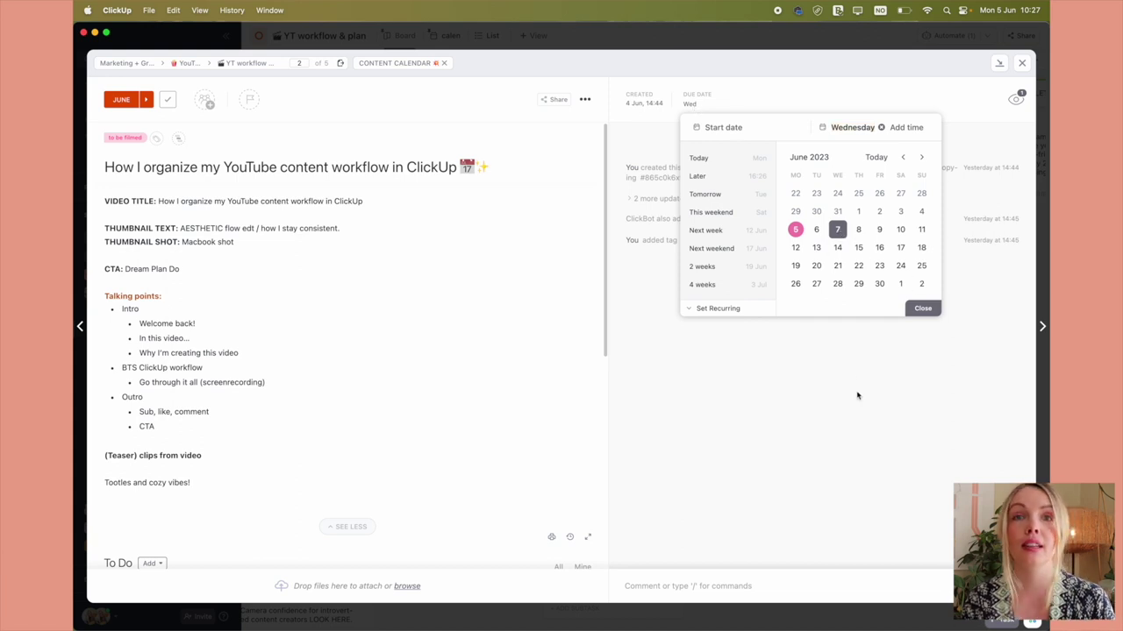
{"action": "key", "text": "Escape"}
{"action": "left_click", "coordinate": [449, 35]}
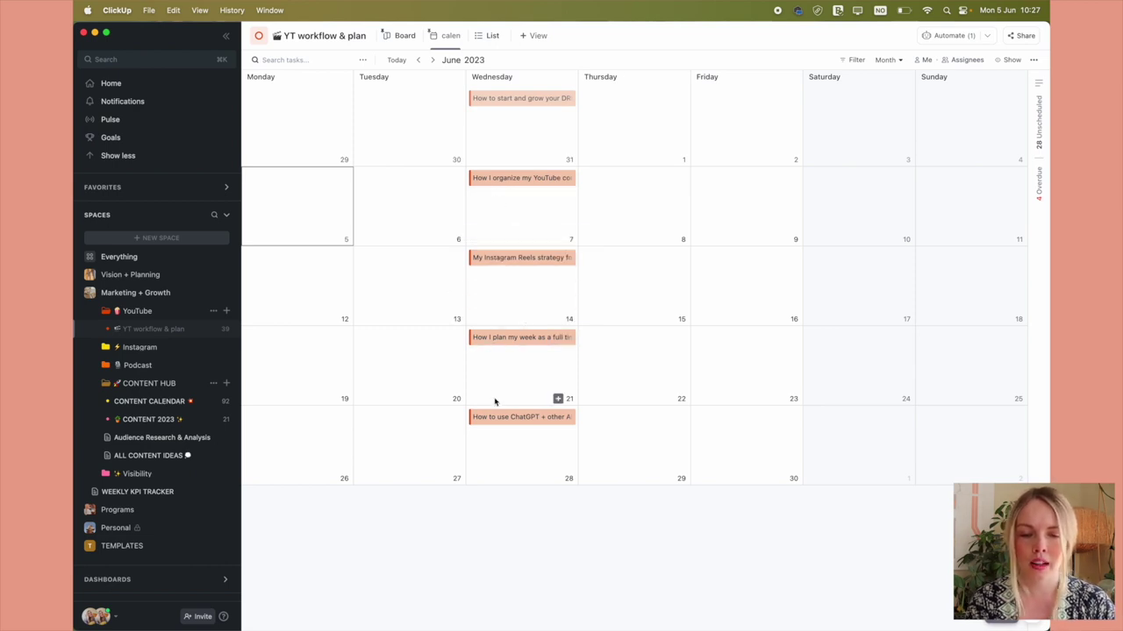
{"action": "left_click", "coordinate": [431, 59]}
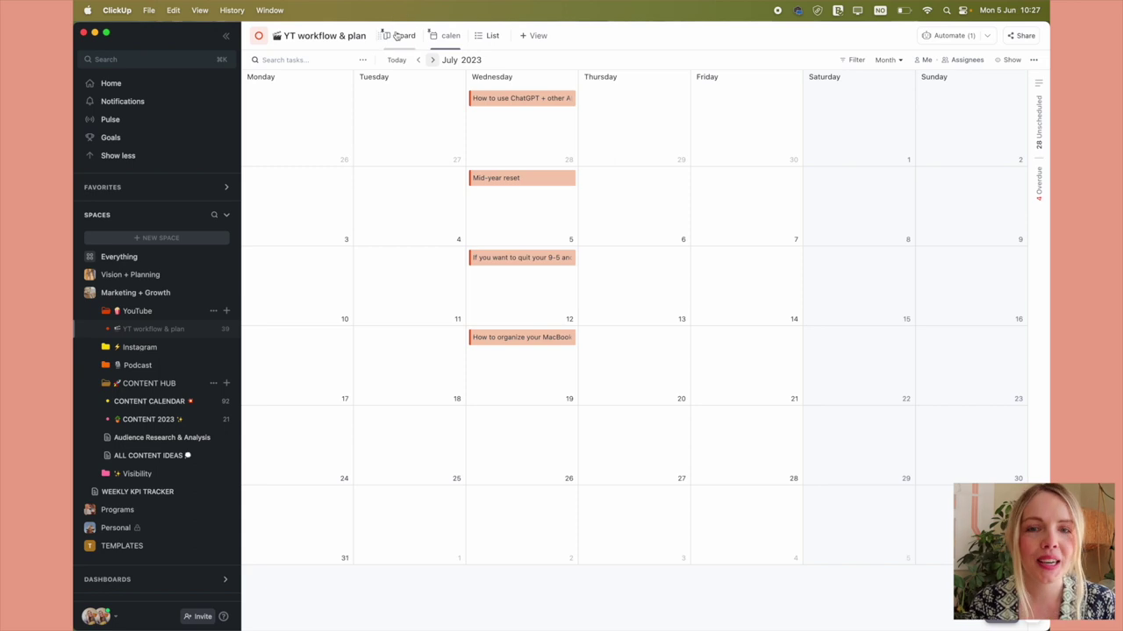
{"action": "left_click", "coordinate": [419, 61]}
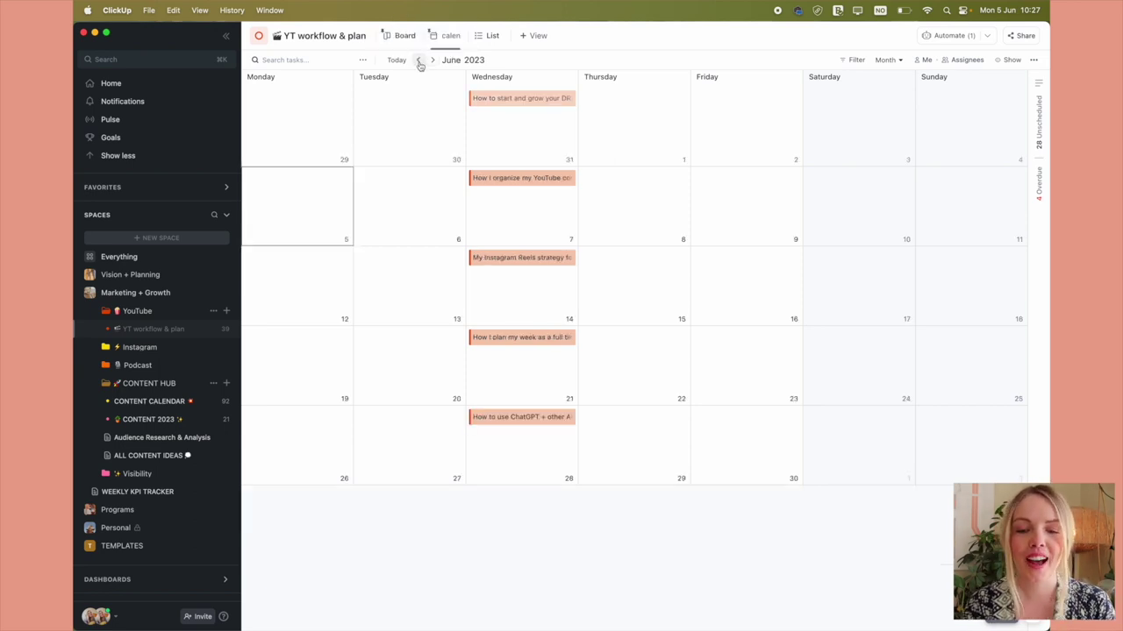
Switch to Board view and look over the IDEAS column's status editor.
{"action": "left_click", "coordinate": [404, 35]}
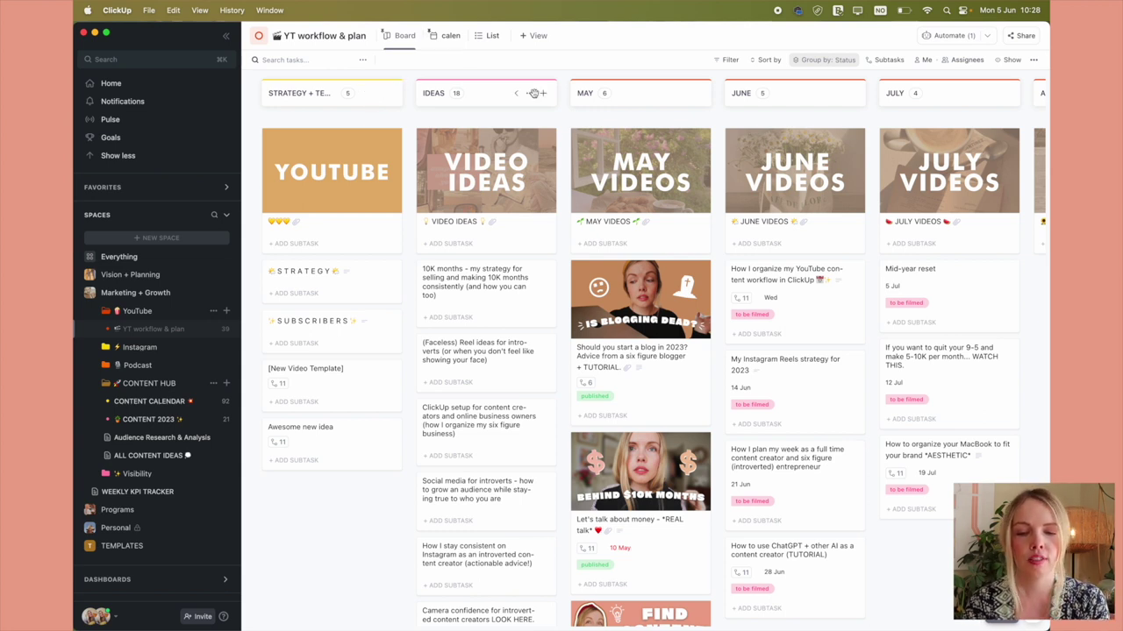
{"action": "left_click", "coordinate": [530, 93]}
{"action": "left_click", "coordinate": [550, 139]}
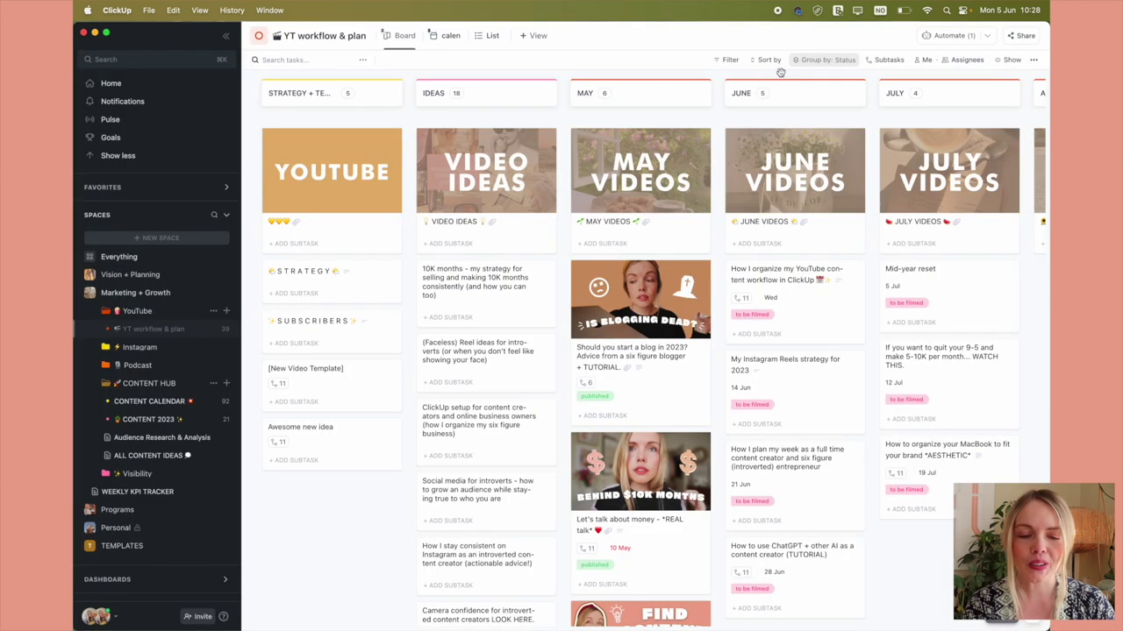
{"action": "left_click", "coordinate": [780, 74]}
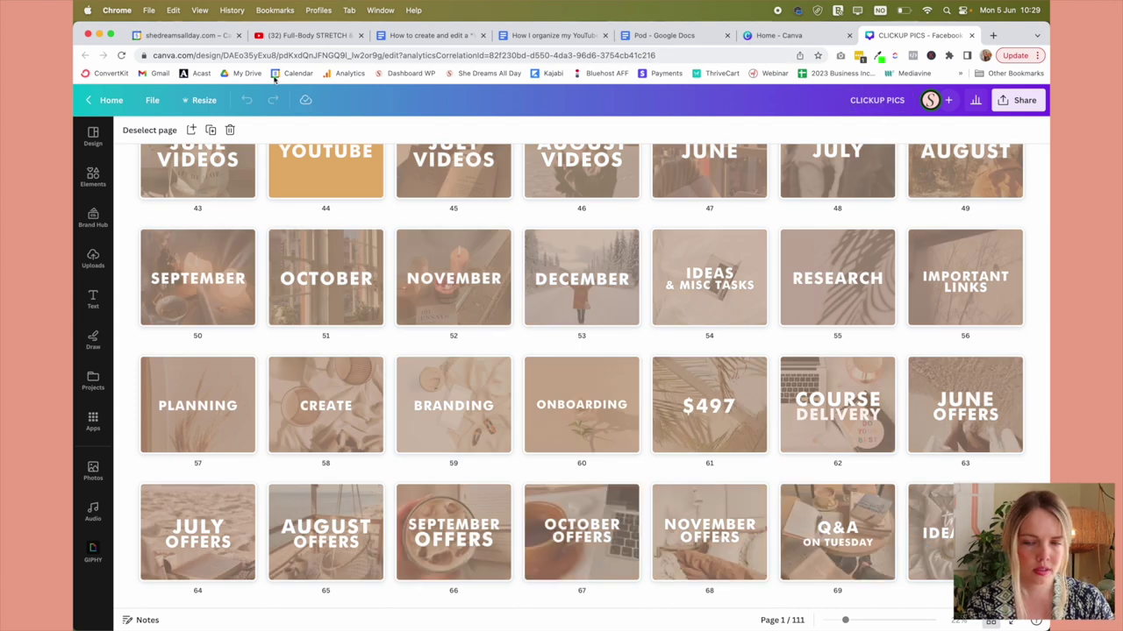
Add a blank page to the CLICKUP PICS design and view the WEDNESDAY cover's colour options.
{"action": "left_click", "coordinate": [204, 101]}
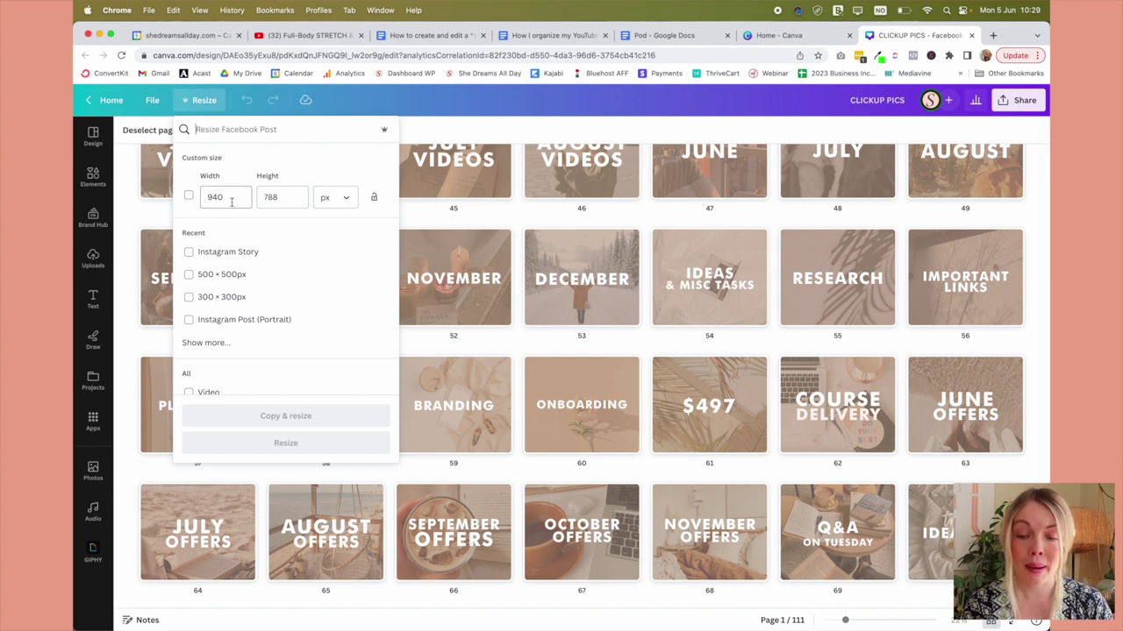
{"action": "left_click", "coordinate": [225, 201]}
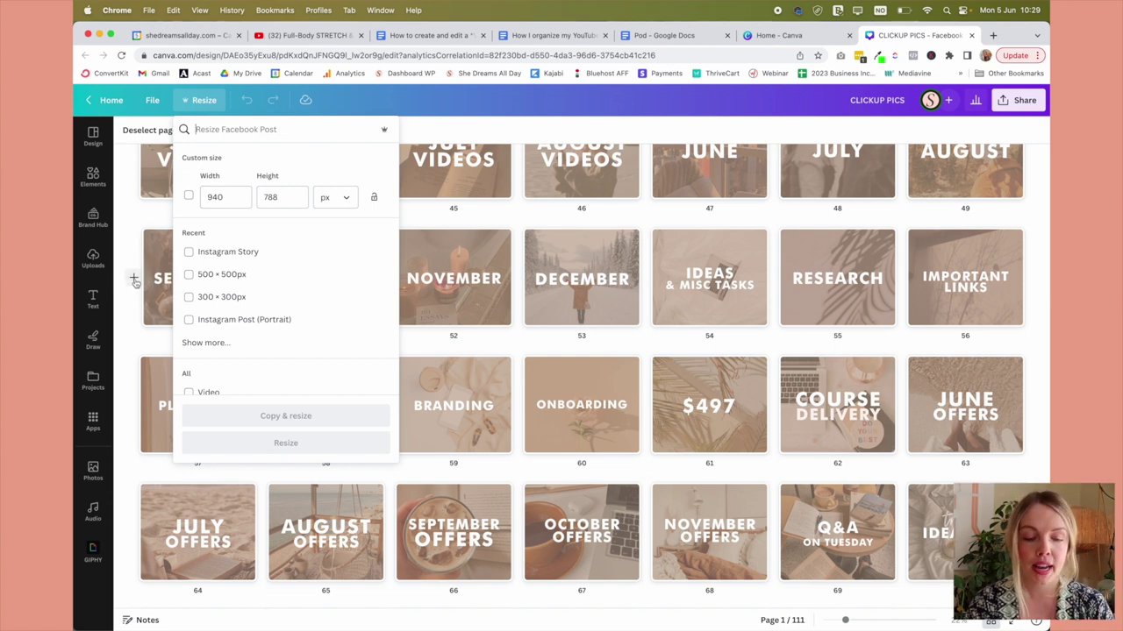
{"action": "left_click", "coordinate": [132, 279]}
{"action": "scroll", "coordinate": [348, 453], "scroll_direction": "down", "scroll_amount": 5}
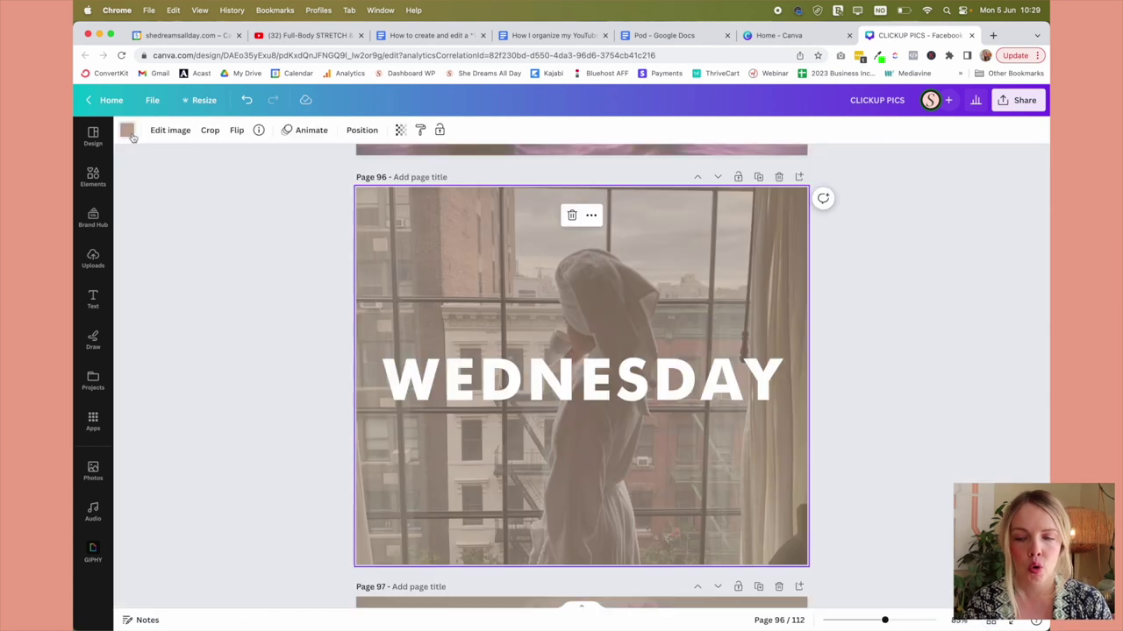
{"action": "left_click", "coordinate": [127, 130]}
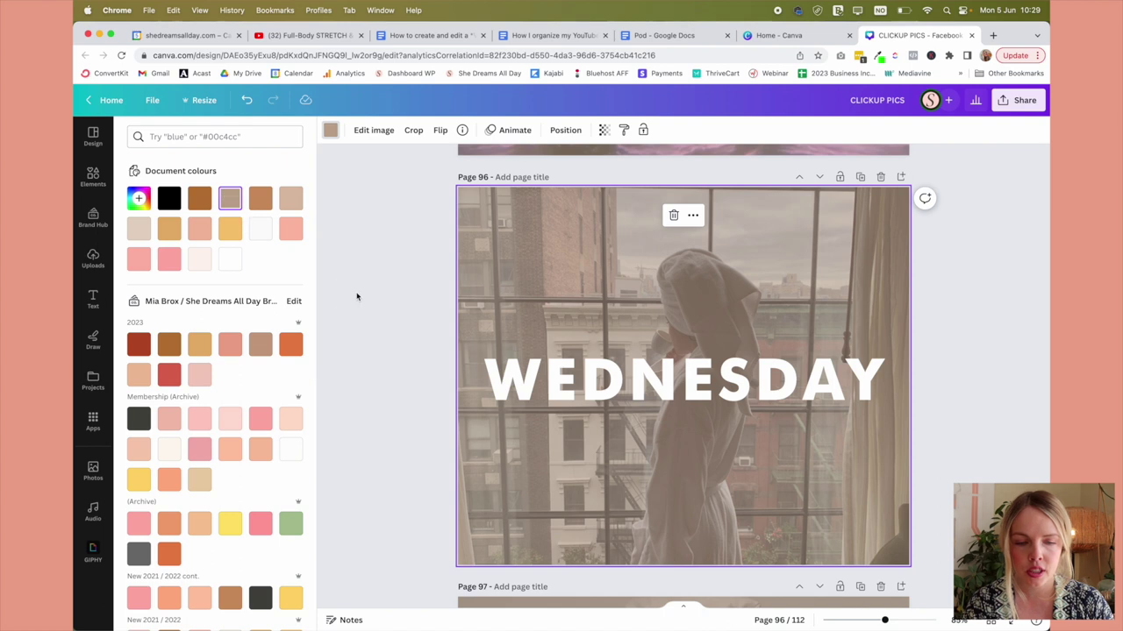
{"action": "key", "text": "Escape"}
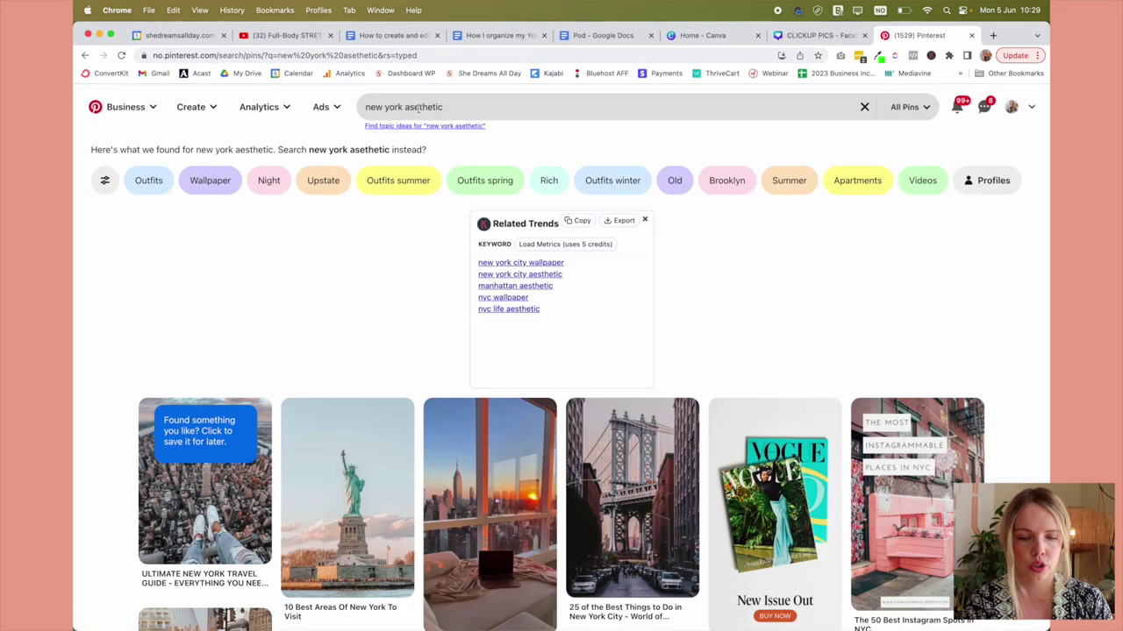
Search Pinterest for 'new york aesthetic' and skim the results.
{"action": "left_click", "coordinate": [418, 107]}
{"action": "key", "text": "alt+BackSpace"}
{"action": "type", "text": "aesthetic"}
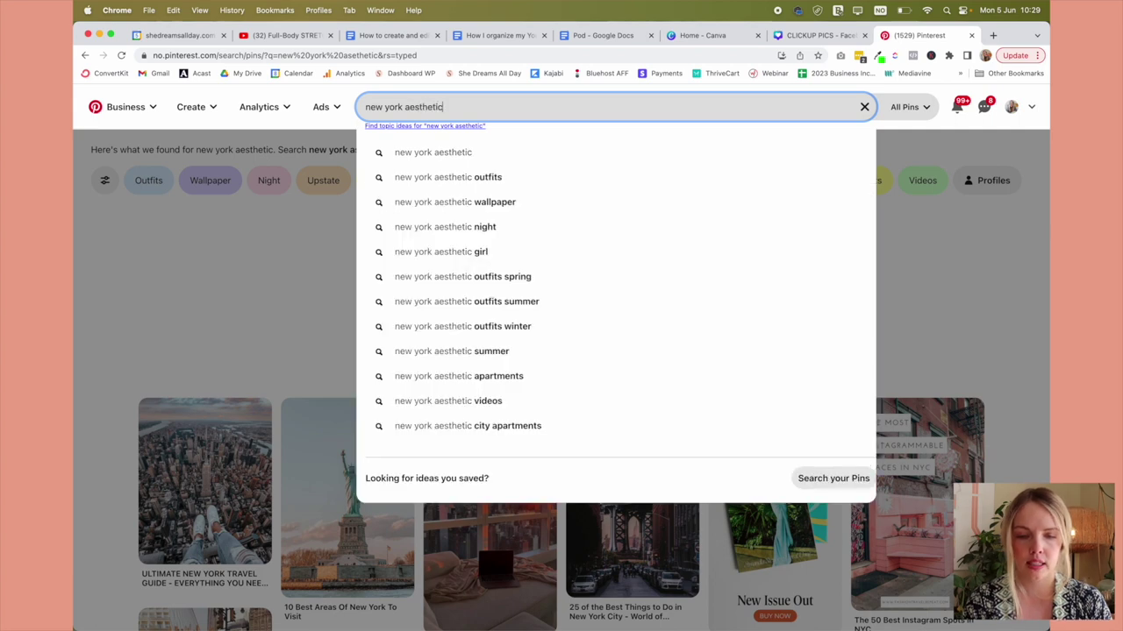
{"action": "key", "text": "Return"}
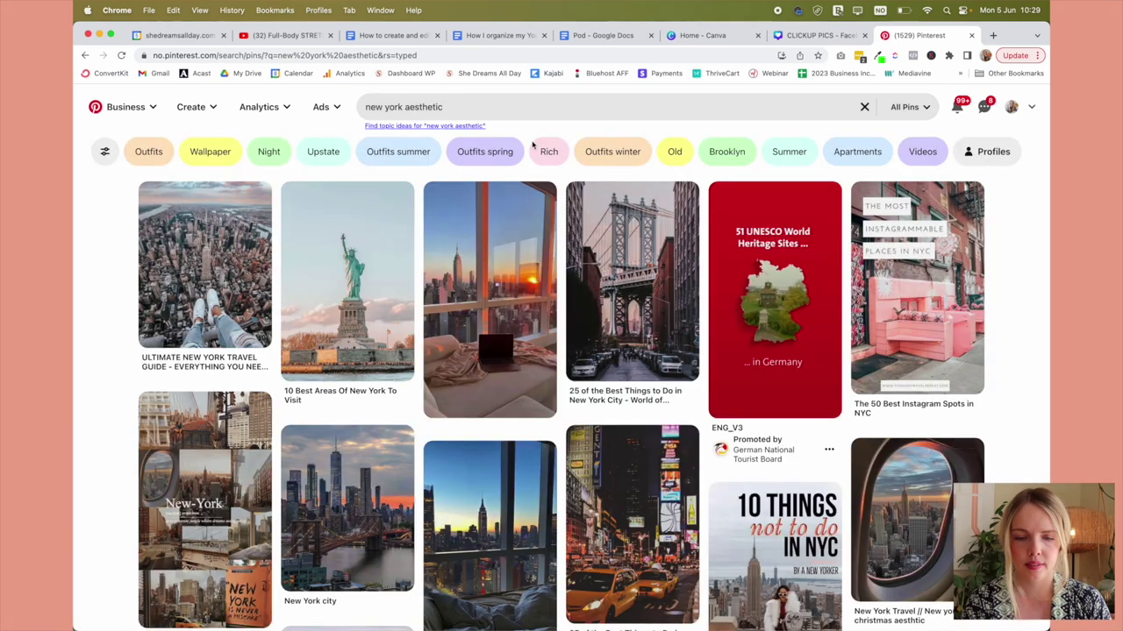
{"action": "scroll", "coordinate": [213, 499], "scroll_direction": "down", "scroll_amount": 3}
{"action": "scroll", "coordinate": [213, 499], "scroll_direction": "up", "scroll_amount": 5}
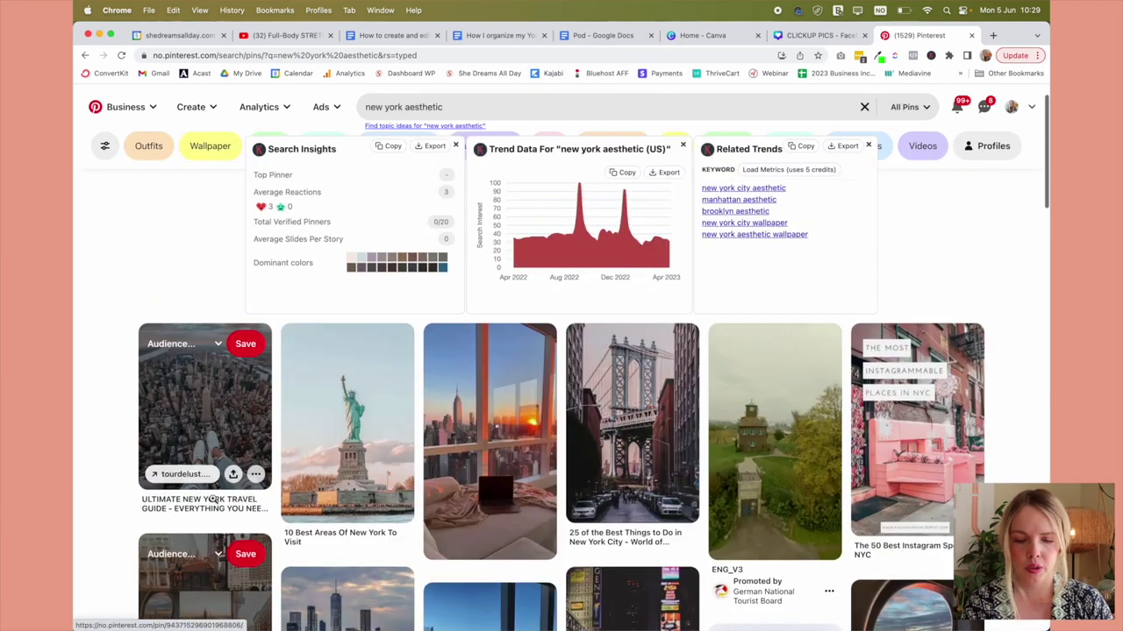
Open the aerial New York travel guide pin's options, then browse the coffee aesthetic results.
{"action": "left_click", "coordinate": [240, 409]}
{"action": "left_click", "coordinate": [592, 175]}
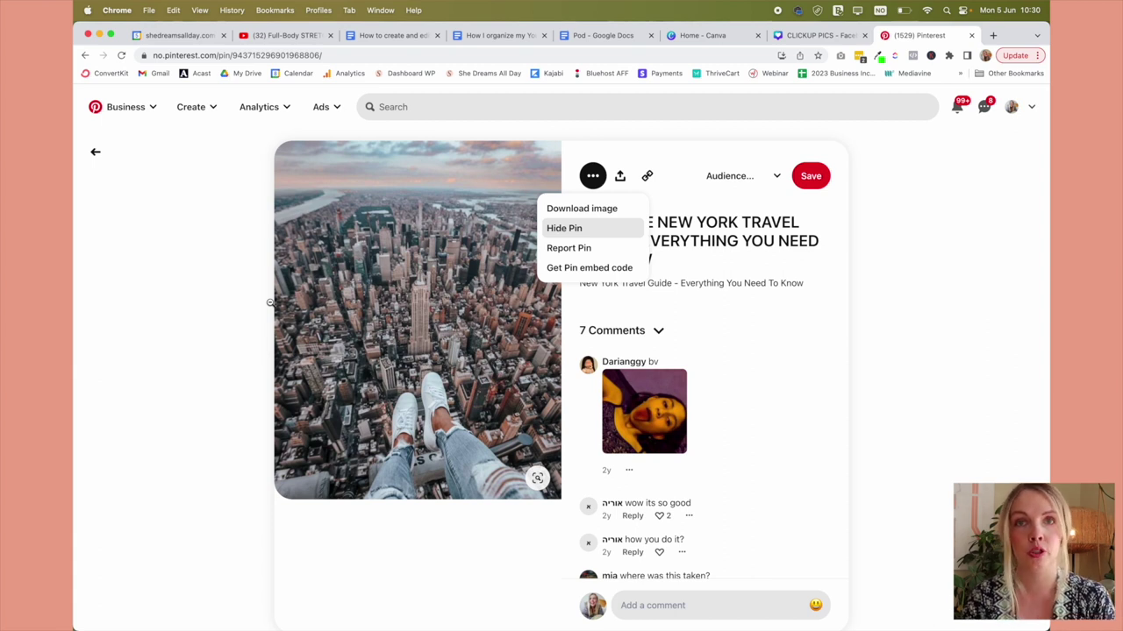
{"action": "left_click", "coordinate": [101, 162]}
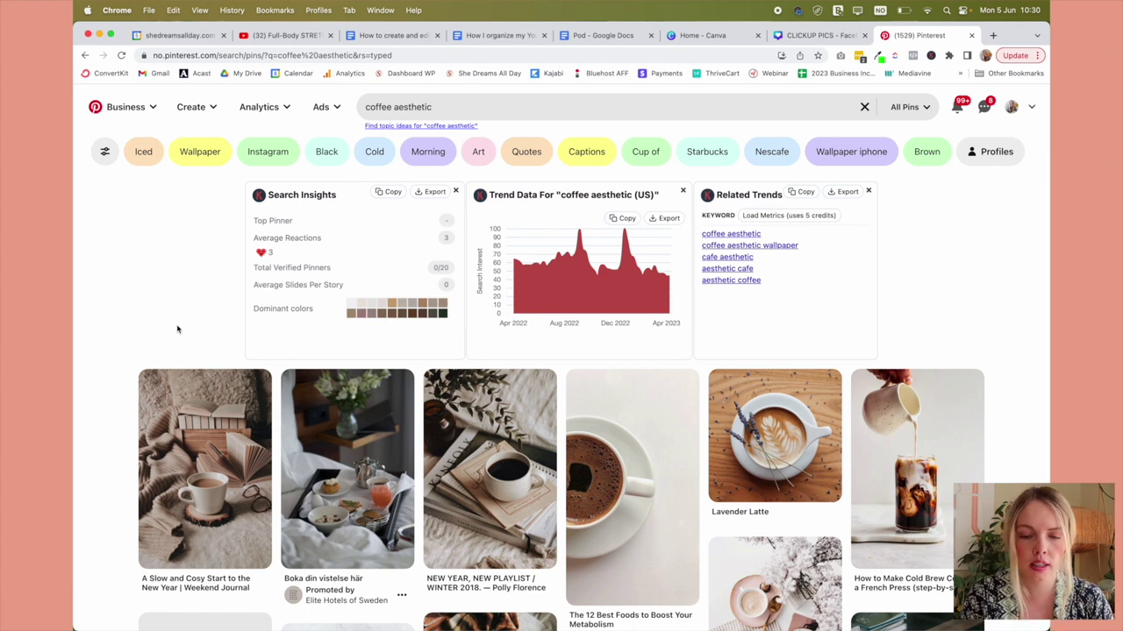
{"action": "scroll", "coordinate": [177, 329], "scroll_direction": "down", "scroll_amount": 10}
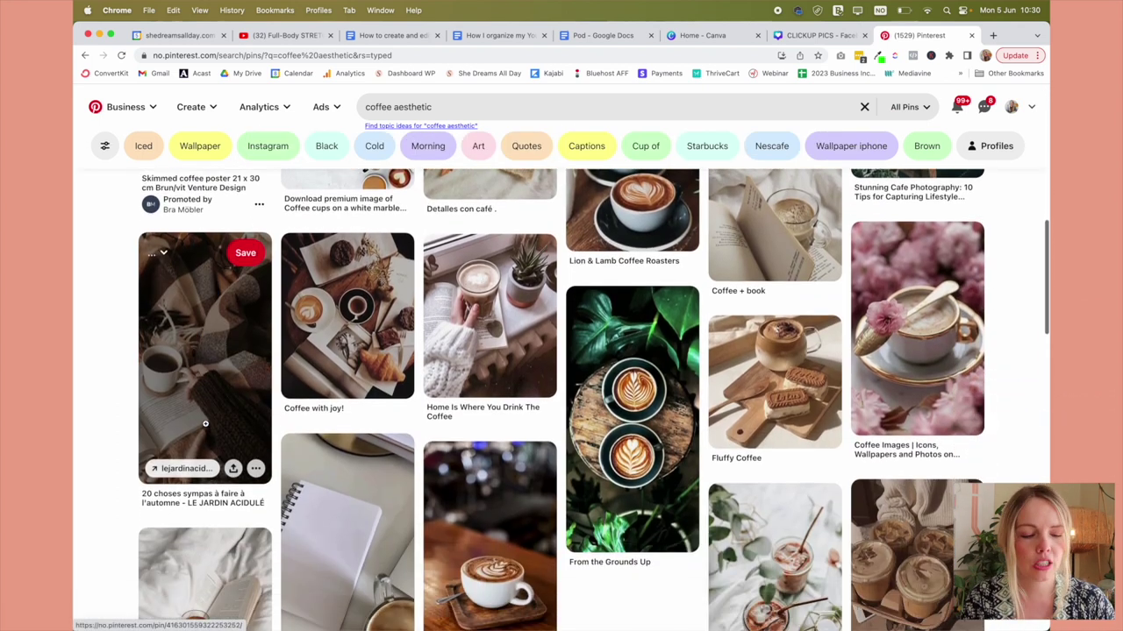
{"action": "scroll", "coordinate": [205, 425], "scroll_direction": "down", "scroll_amount": 2}
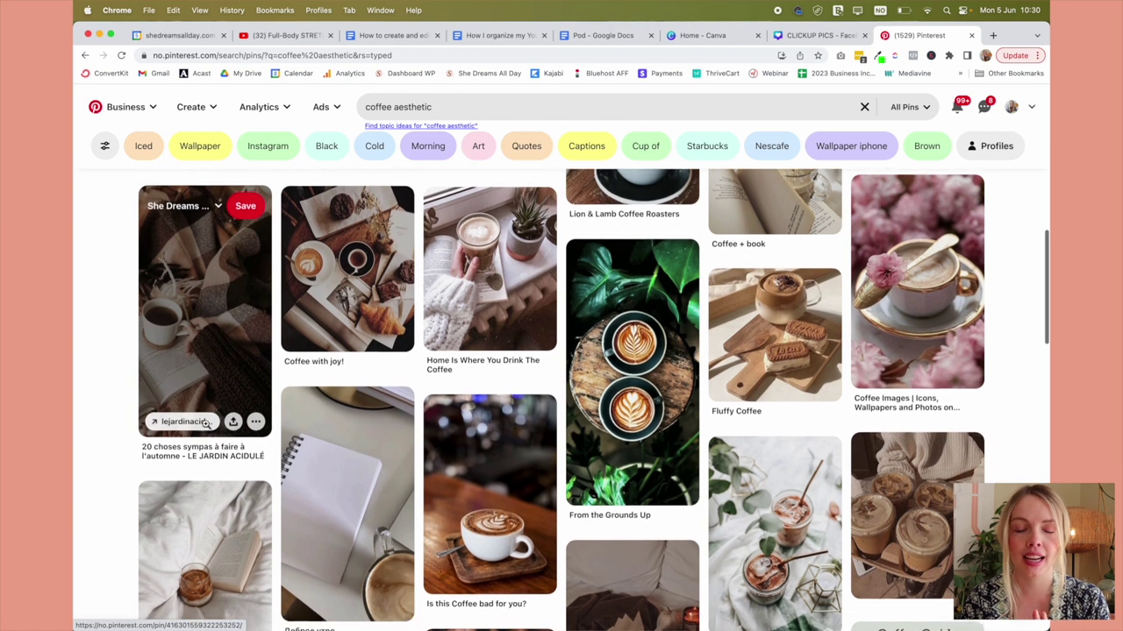
{"action": "scroll", "coordinate": [205, 425], "scroll_direction": "down", "scroll_amount": 3}
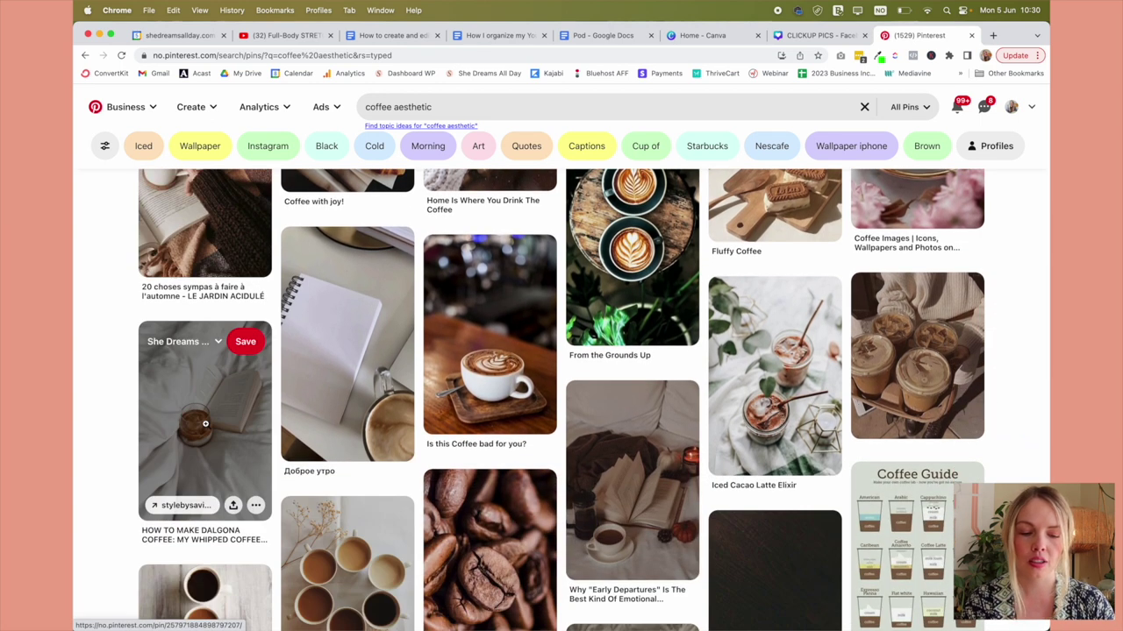
{"action": "scroll", "coordinate": [205, 424], "scroll_direction": "down", "scroll_amount": 4}
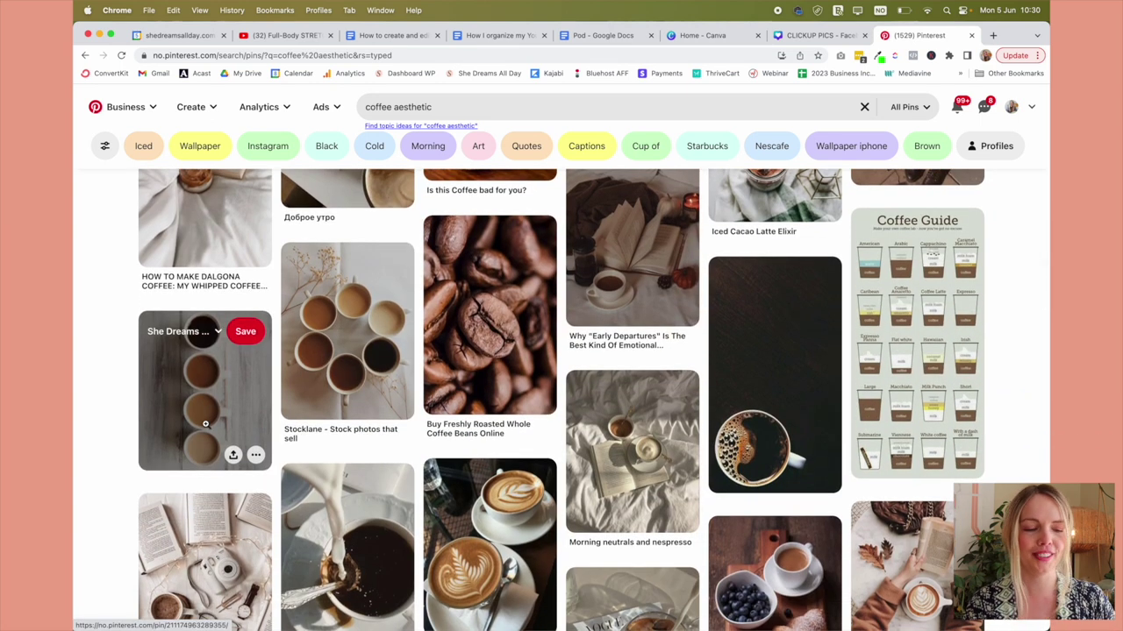
{"action": "scroll", "coordinate": [205, 424], "scroll_direction": "down", "scroll_amount": 3}
{"action": "scroll", "coordinate": [206, 425], "scroll_direction": "down", "scroll_amount": 7}
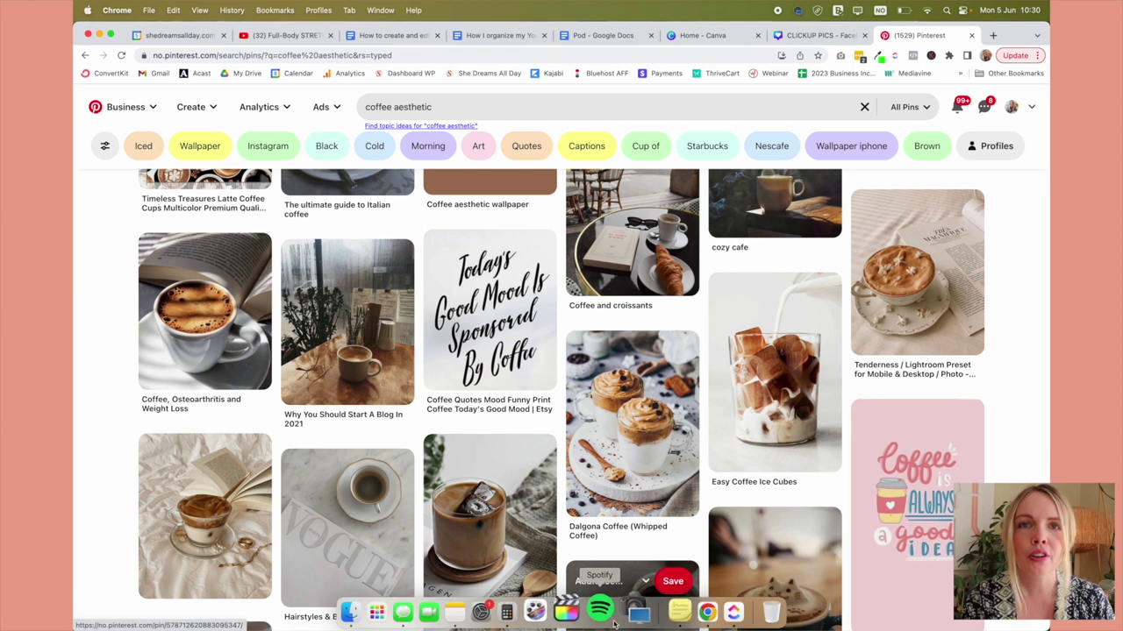
Bring the ClickUp board back and scroll across to the AUGUST column and back.
{"action": "left_click", "coordinate": [720, 614]}
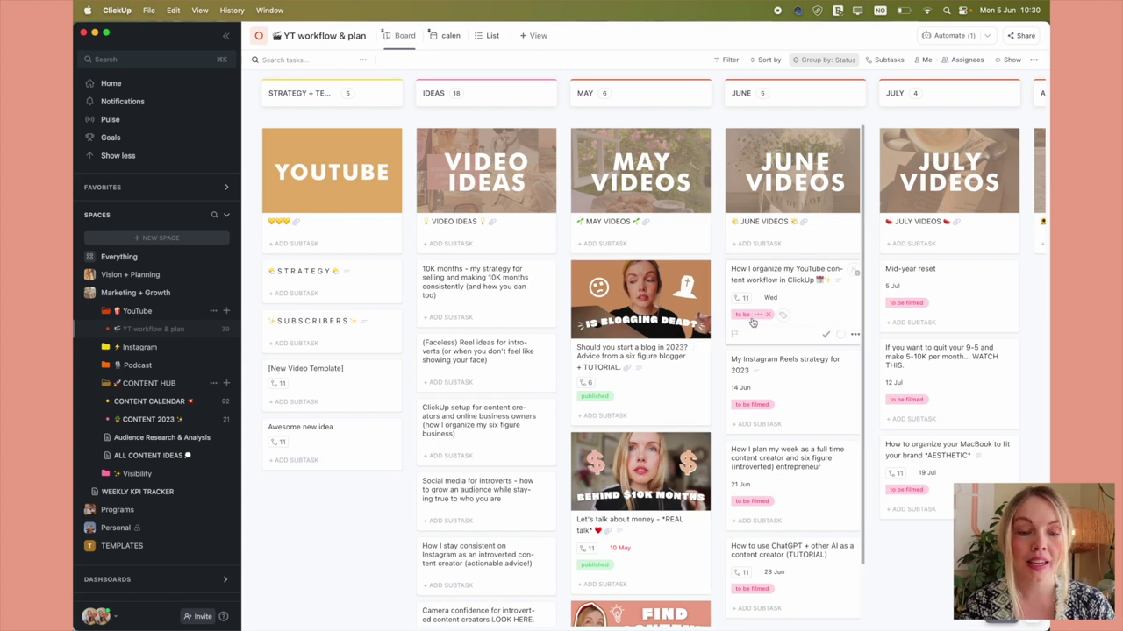
{"action": "scroll", "coordinate": [751, 323], "scroll_direction": "right", "scroll_amount": 6}
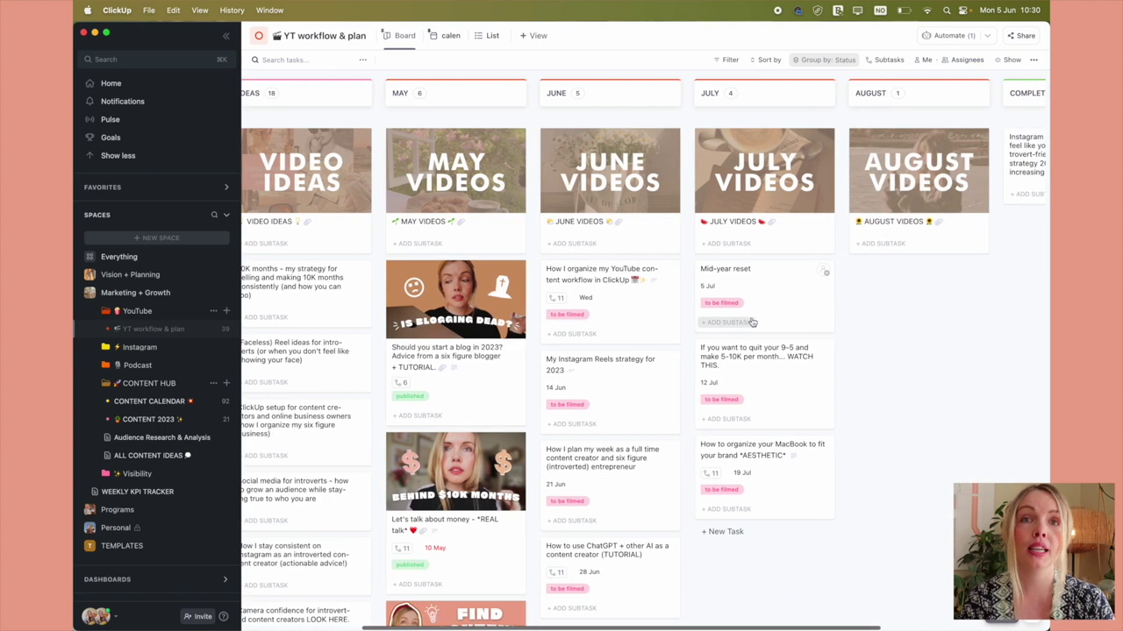
{"action": "scroll", "coordinate": [751, 323], "scroll_direction": "left", "scroll_amount": 6}
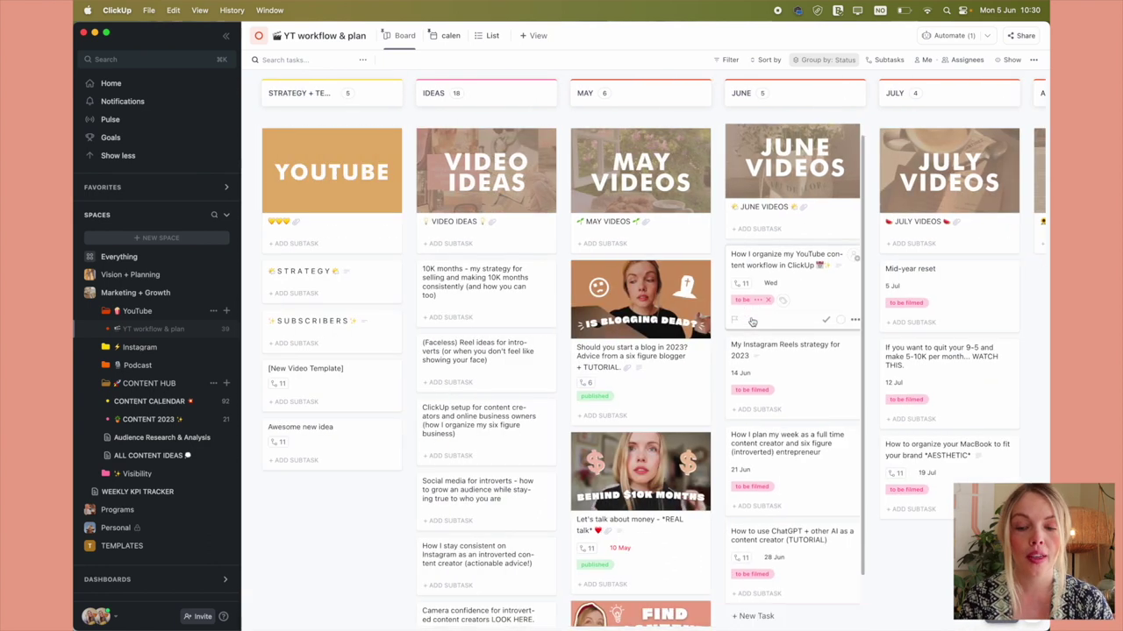
Expand the Vision + Planning, Marketing + Growth and Programs spaces to browse their folders.
{"action": "scroll", "coordinate": [751, 322], "scroll_direction": "up", "scroll_amount": 2}
{"action": "left_click", "coordinate": [130, 274]}
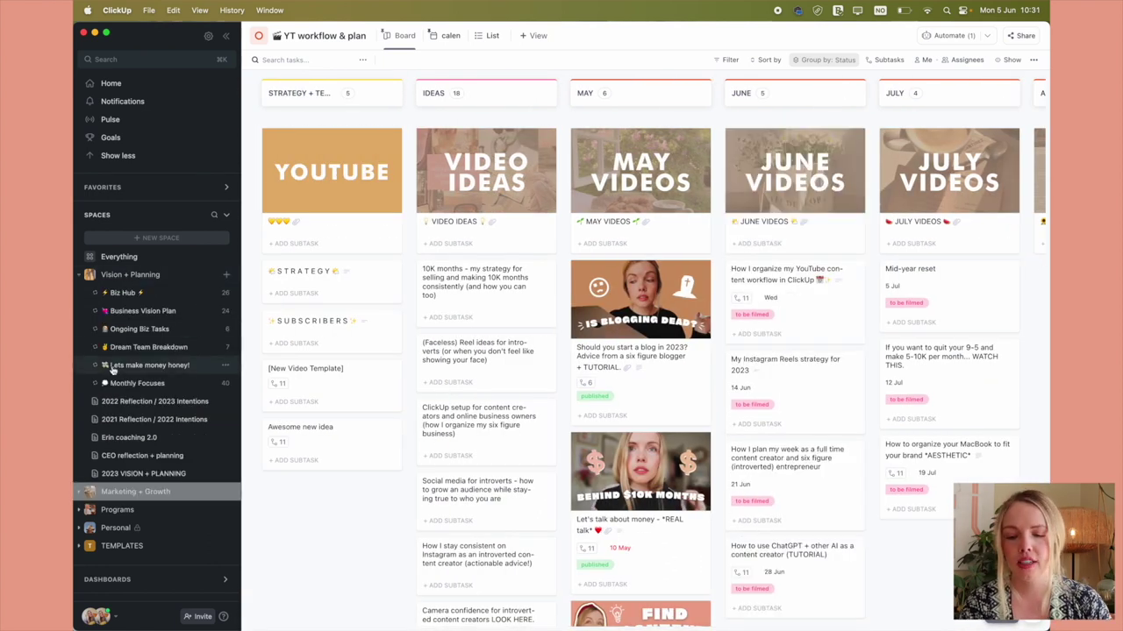
{"action": "scroll", "coordinate": [110, 465], "scroll_direction": "down", "scroll_amount": 1}
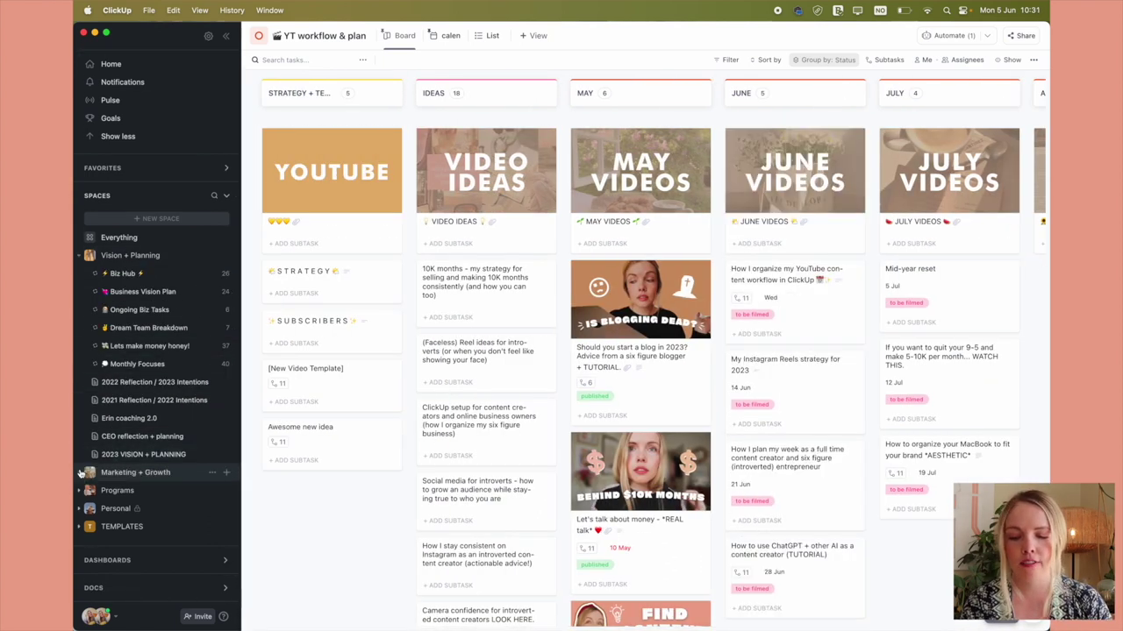
{"action": "left_click", "coordinate": [81, 472]}
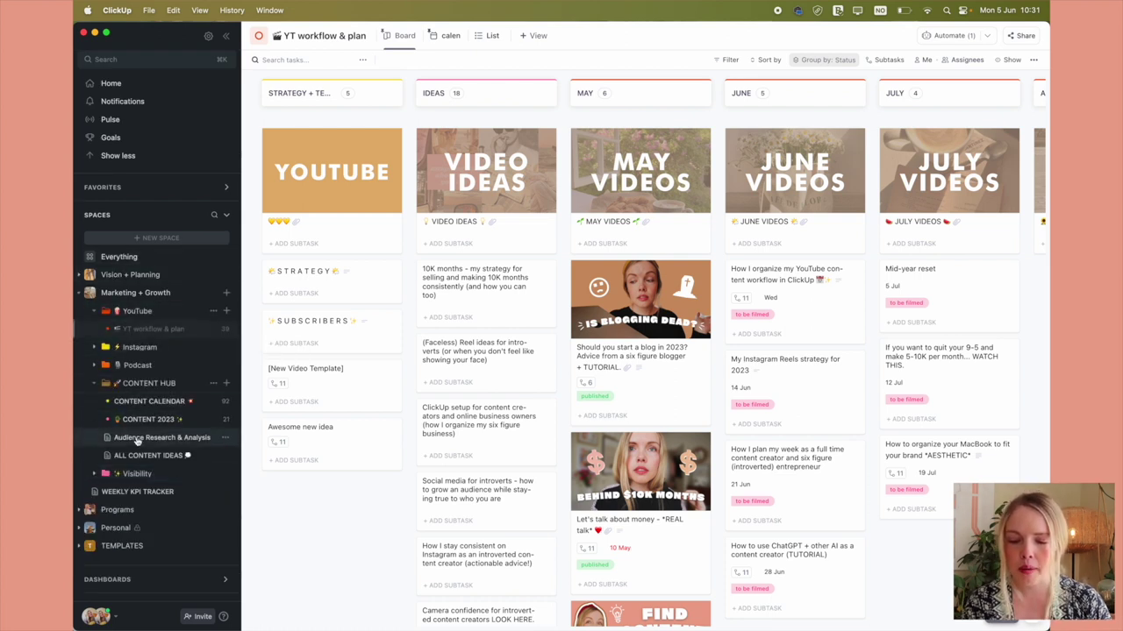
{"action": "left_click", "coordinate": [81, 510]}
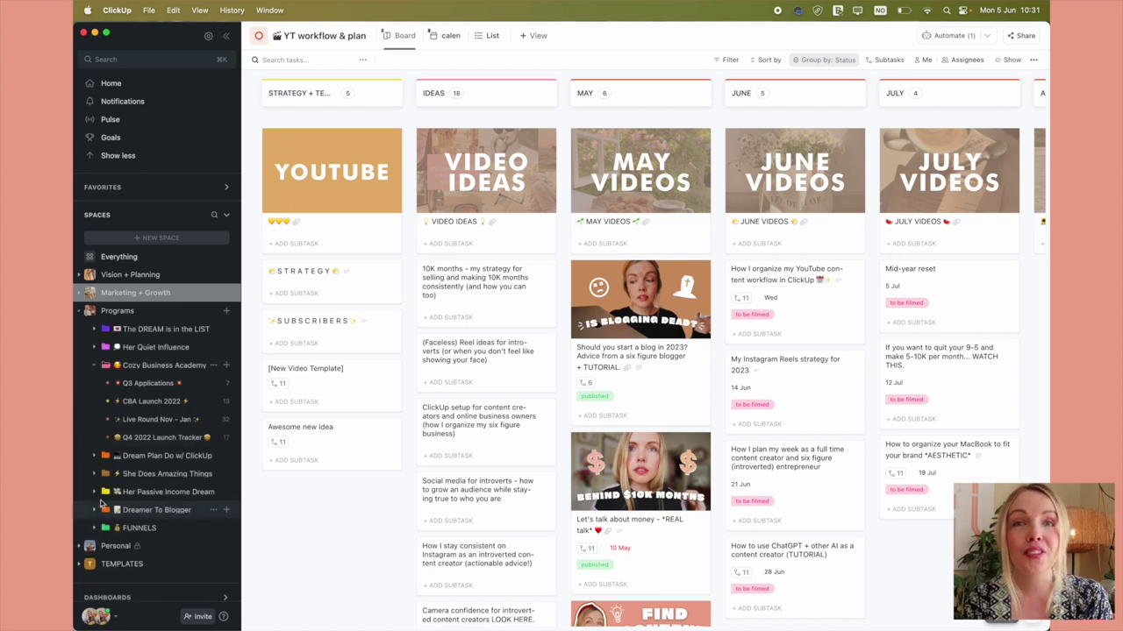
Collapse Programs, toggle Vision + Planning, and expand Favorites to list the favourited spaces.
{"action": "left_click", "coordinate": [81, 311]}
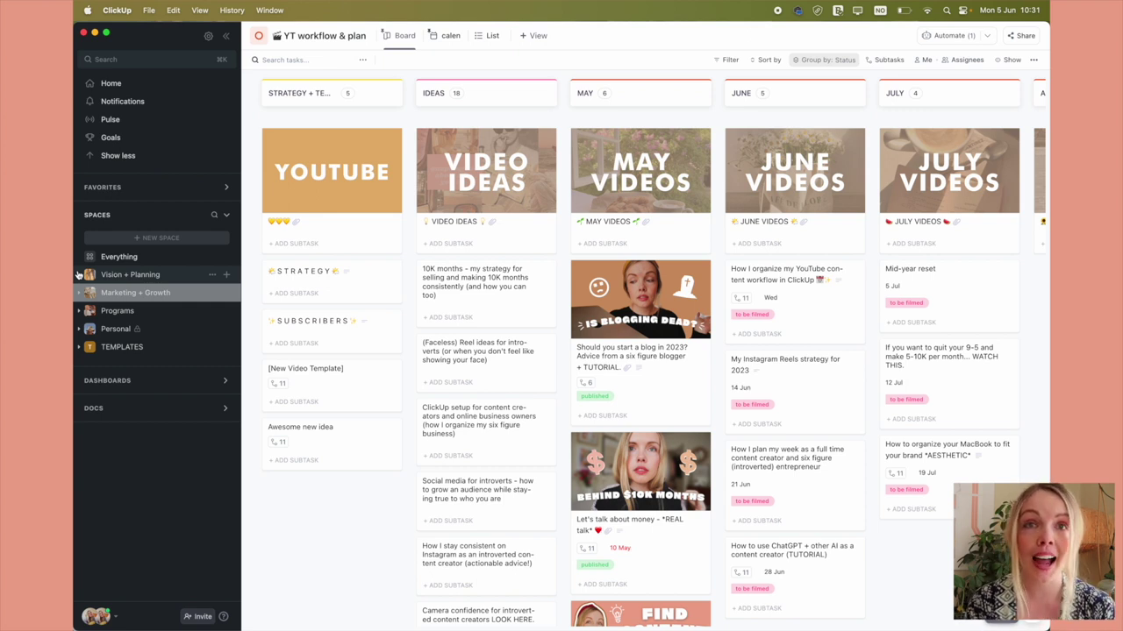
{"action": "left_click", "coordinate": [79, 274]}
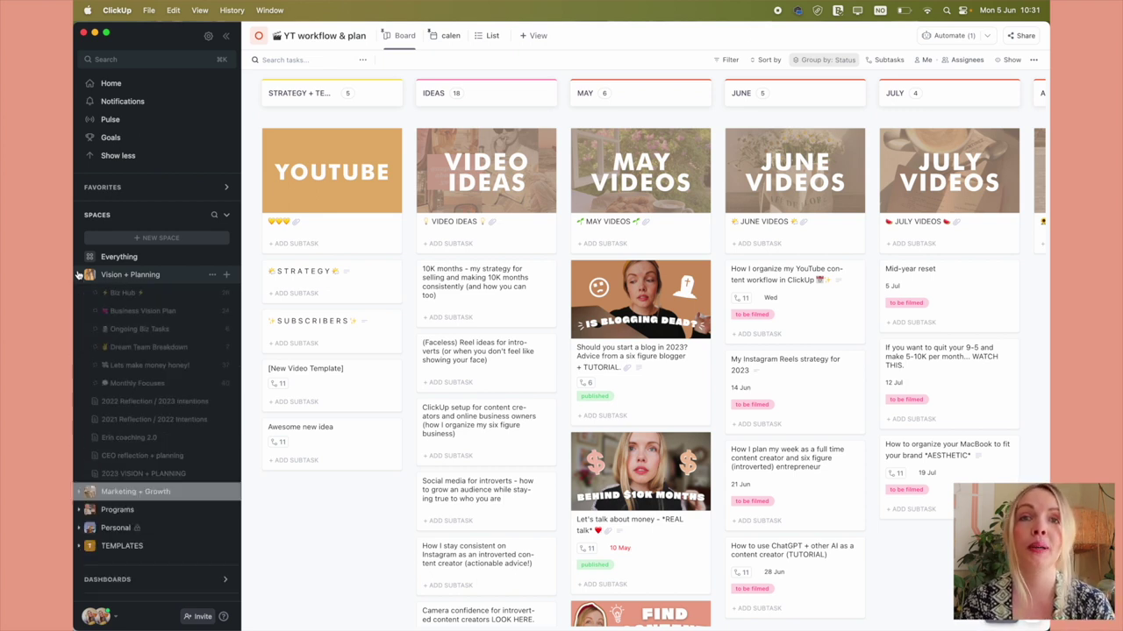
{"action": "left_click", "coordinate": [227, 188]}
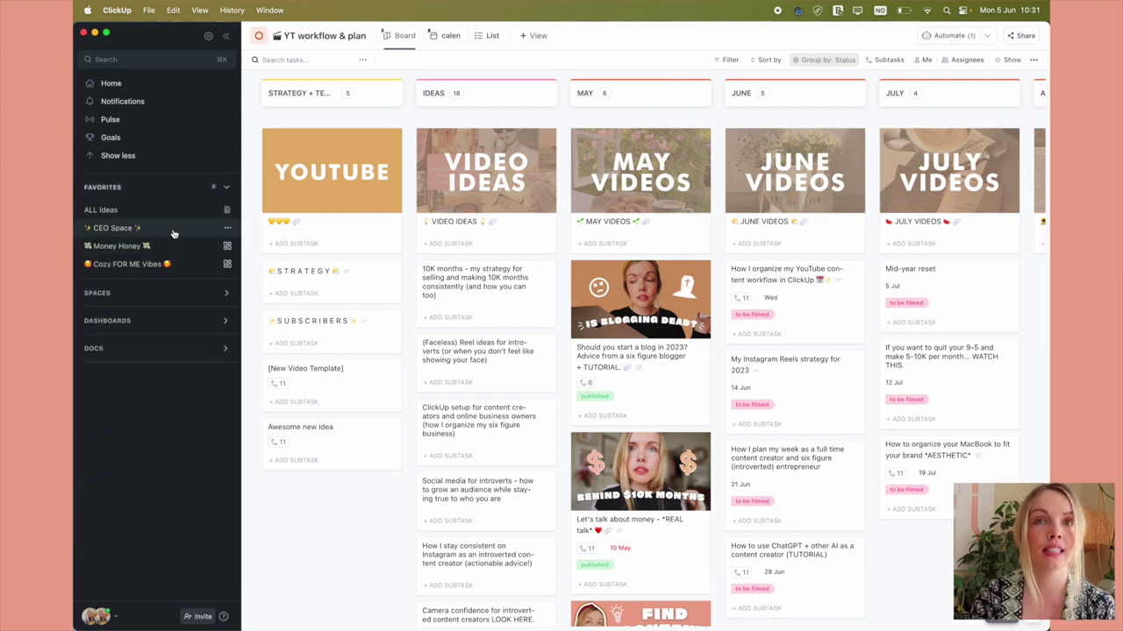